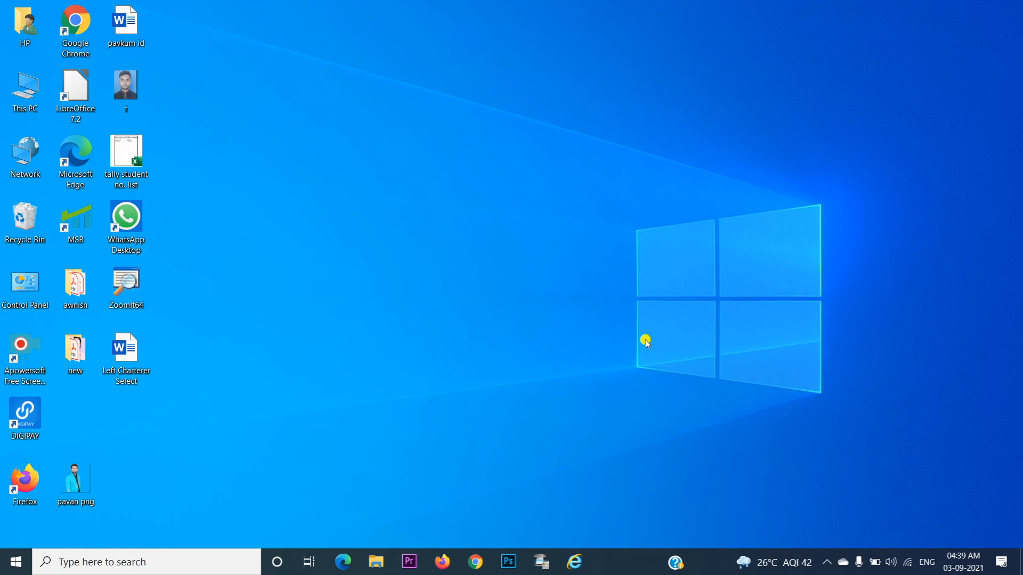
Move the LibreOffice 7.2 shortcut to the empty middle of the desktop and circle it in red on a zoomed view
left_click_drag(80, 102, 449, 201)
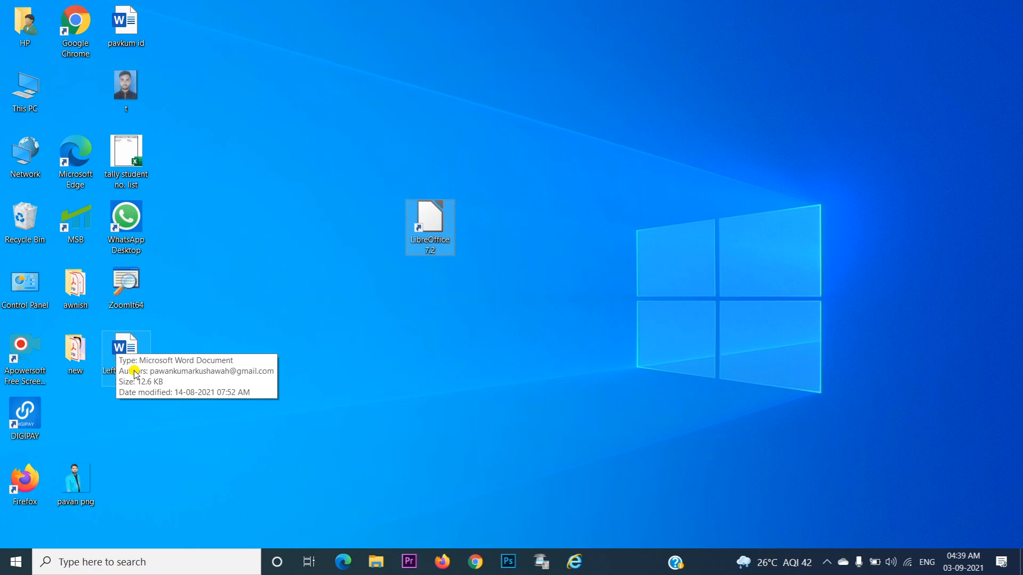
left_click(134, 311)
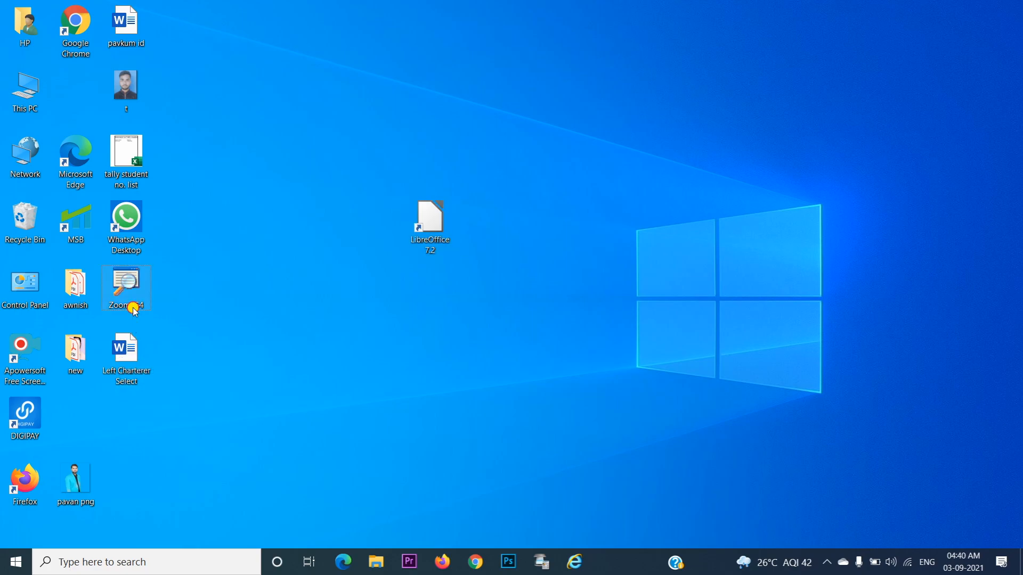
key("ctrl+1")
left_click(470, 279)
mouse_move(243, 188)
left_mouse_down()
mouse_move(258, 202)
mouse_move(636, 1)
mouse_move(204, 127)
mouse_move(224, 246)
mouse_move(292, 268)
left_mouse_up()
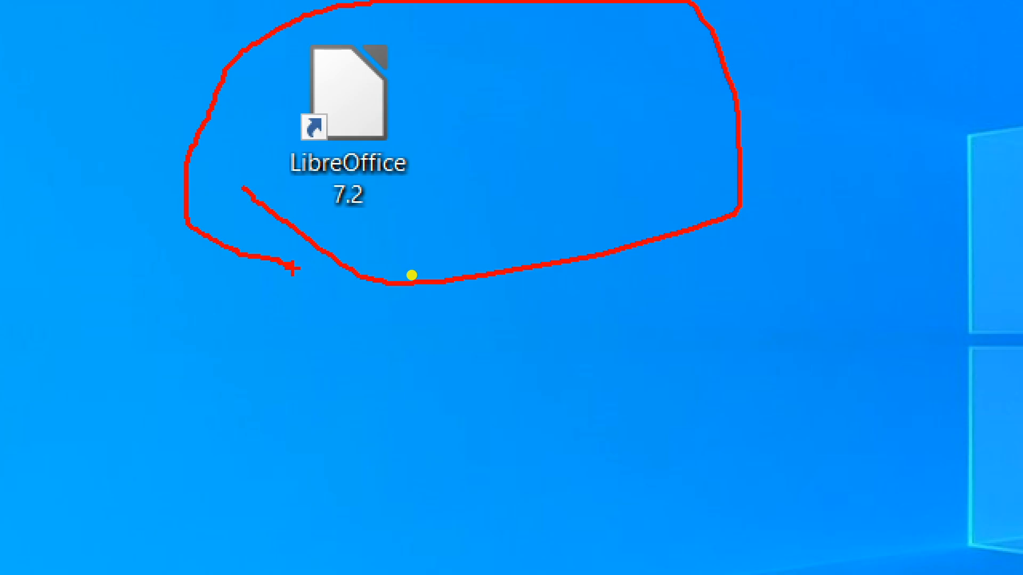
key("Escape")
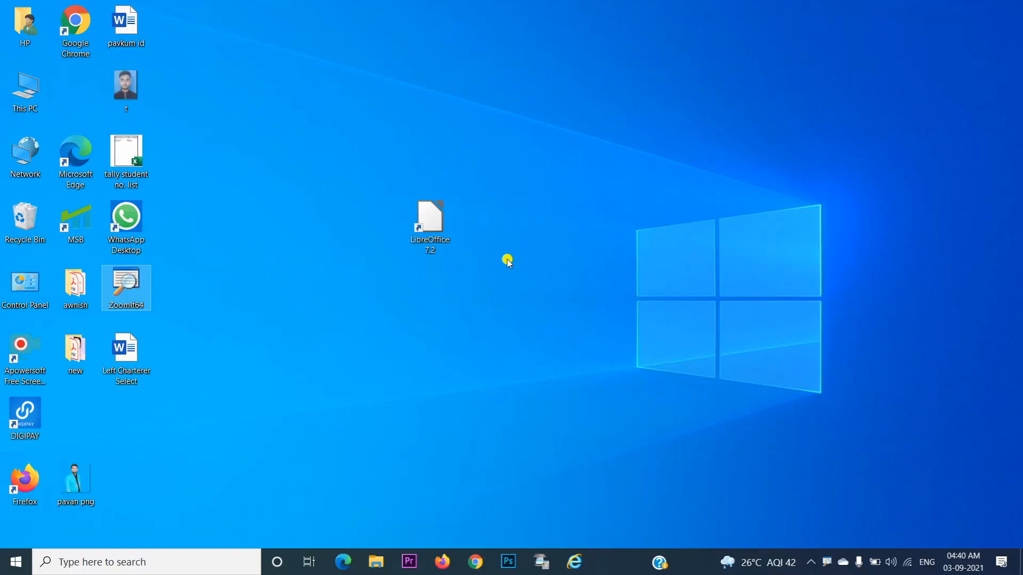
Launch LibreOffice 7.2 and create a blank Writer document, closing the default-apps settings on the way
double_click(443, 236)
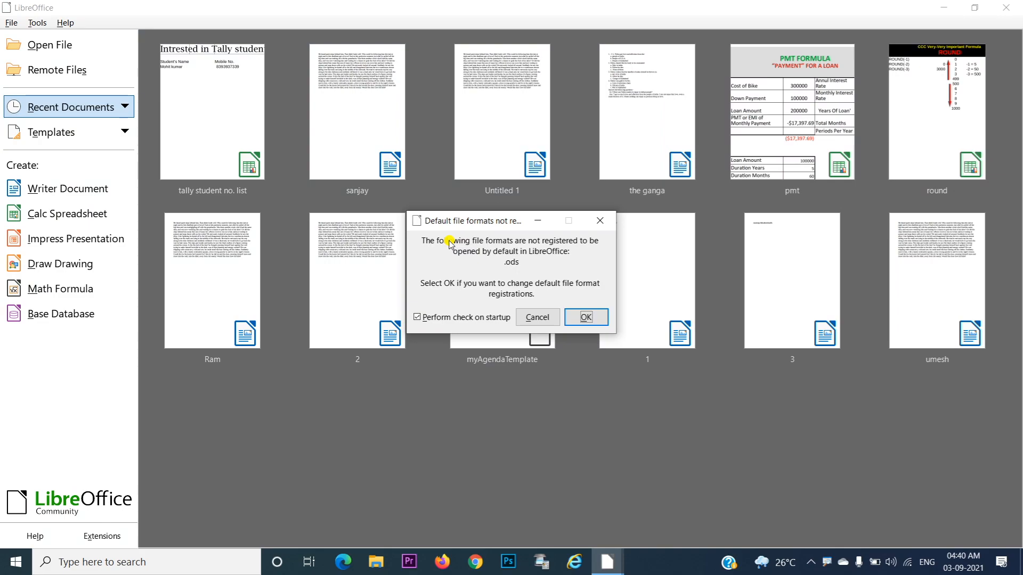
left_click(584, 317)
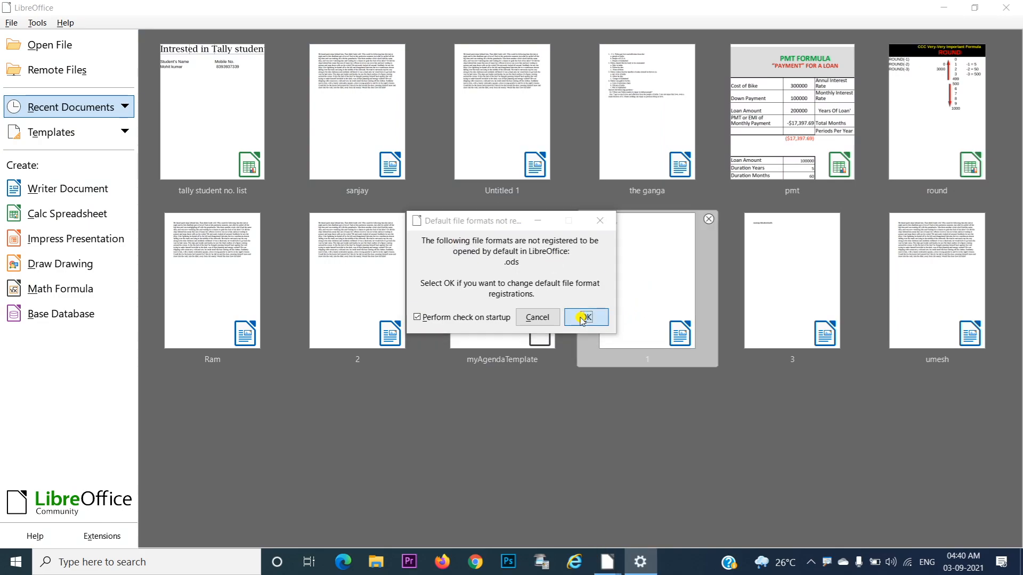
left_click(1018, 7)
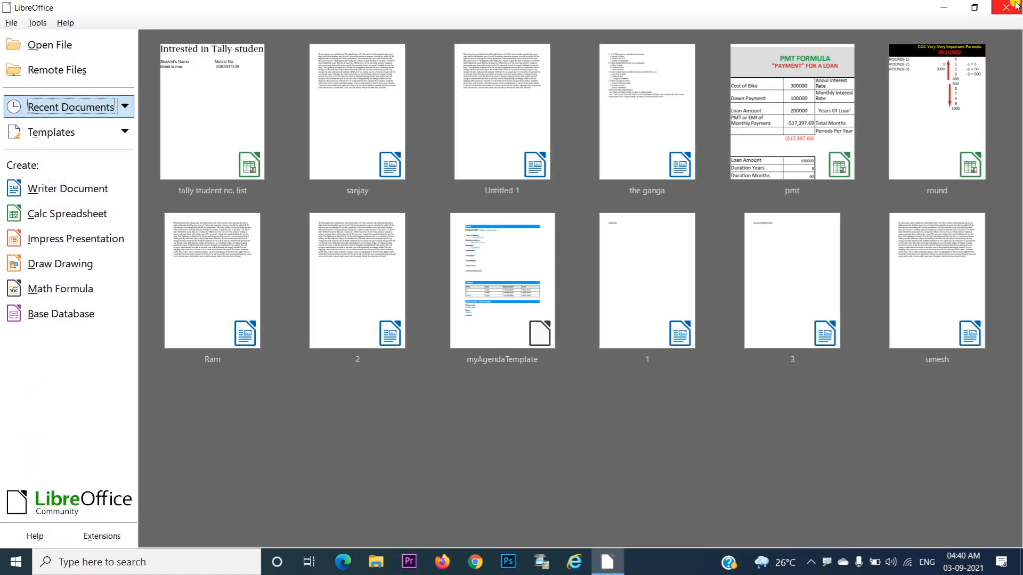
left_click(98, 196)
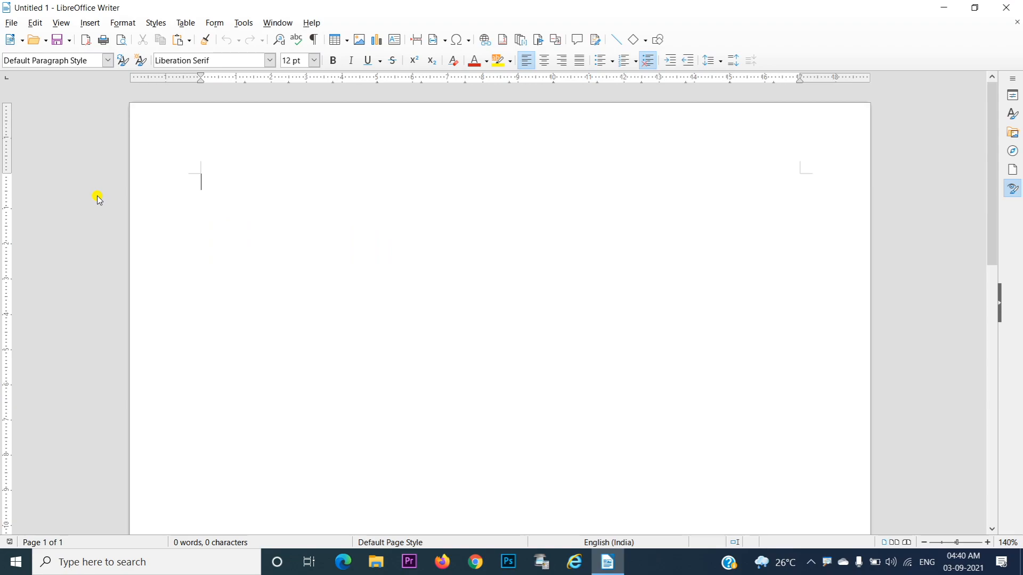
Fill the blank document with dummy text by expanding the AutoText abbreviation dt
type("dt")
key("XF86MonBrightnessUp")
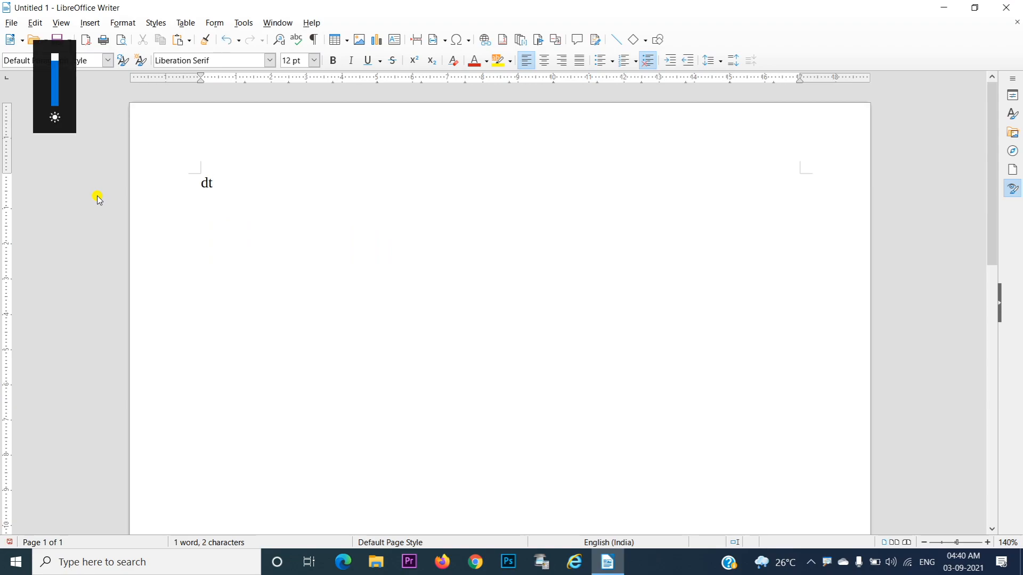
key("F3")
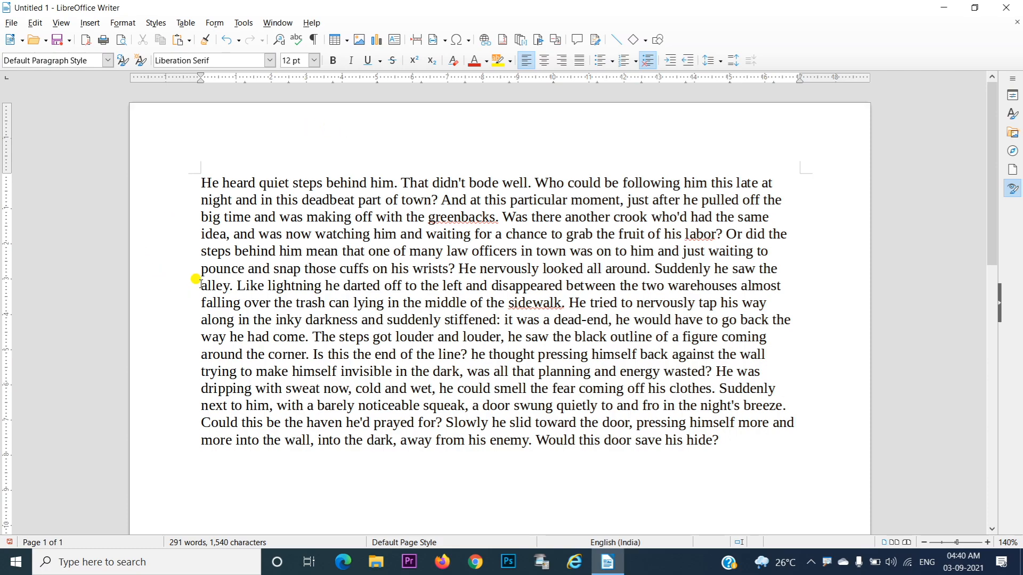
Split the dummy text before "steps behind him mean", leaving an empty line above the new paragraph
left_click(201, 251)
key("Return")
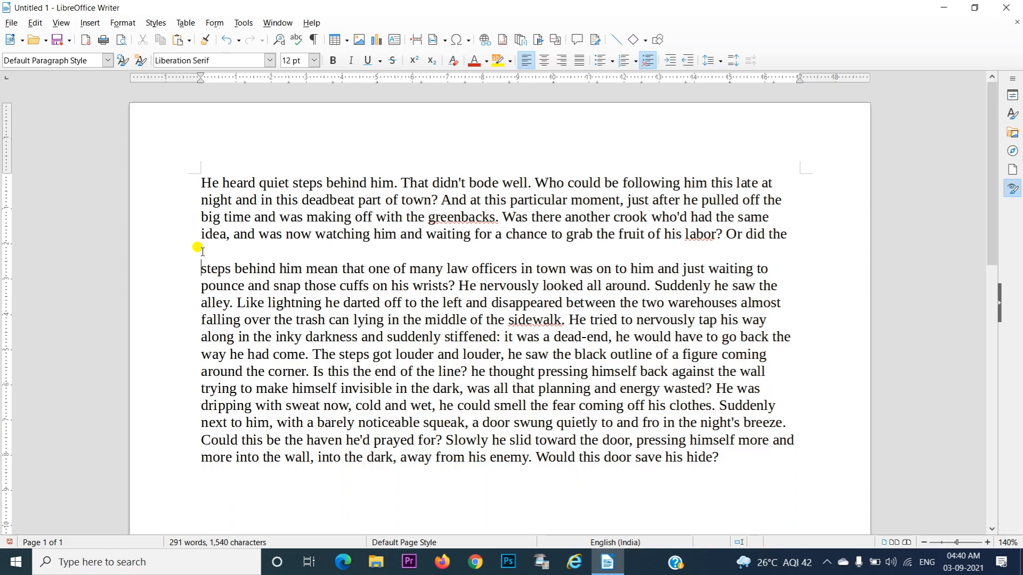
left_click(195, 266)
left_click_drag(195, 265, 250, 406)
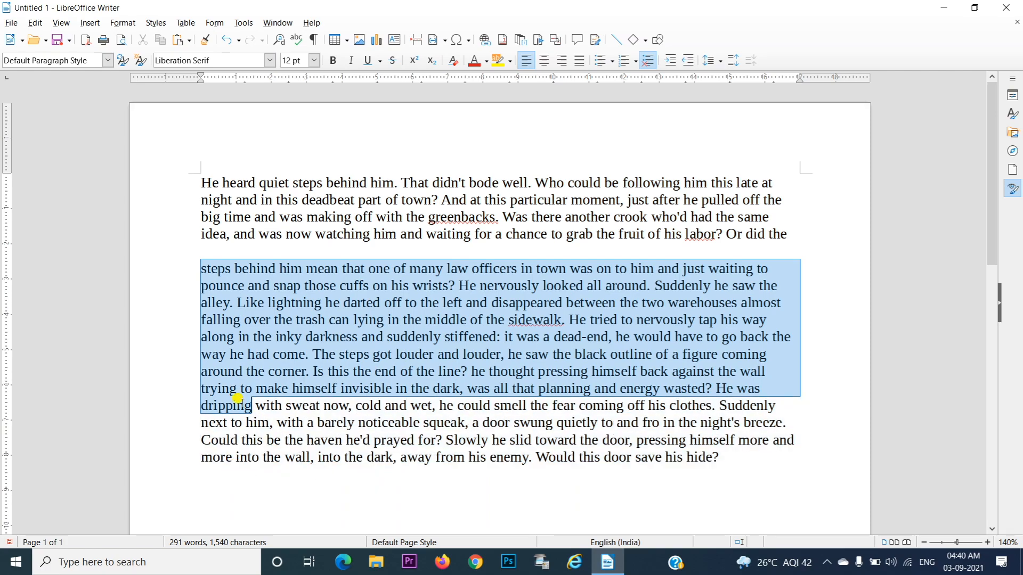
Try moving the paragraph starting "steps behind him mean" down with extra empty lines, and remove those lines again
left_click(201, 273)
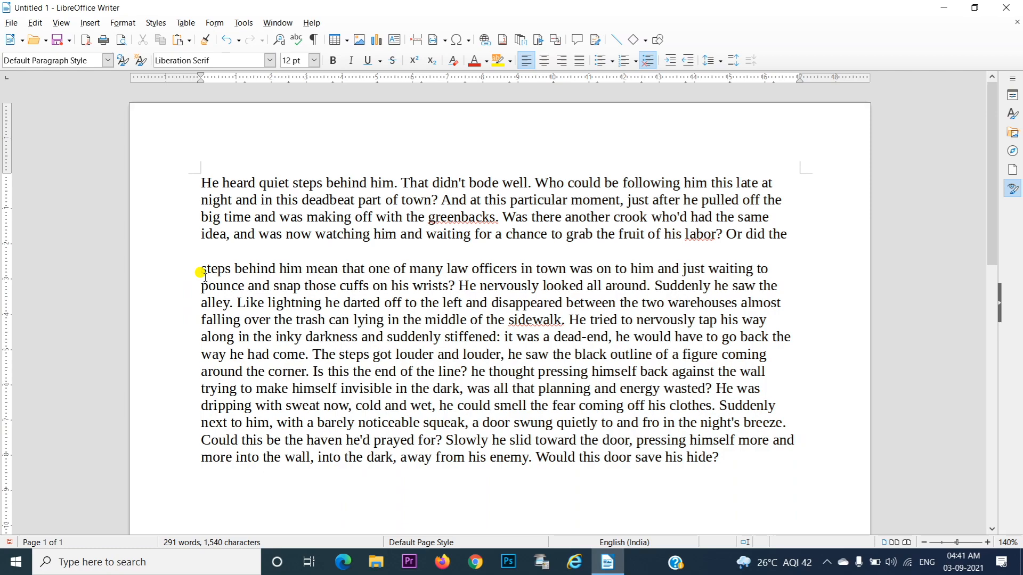
key("Return")
key("Return")
key("Return")
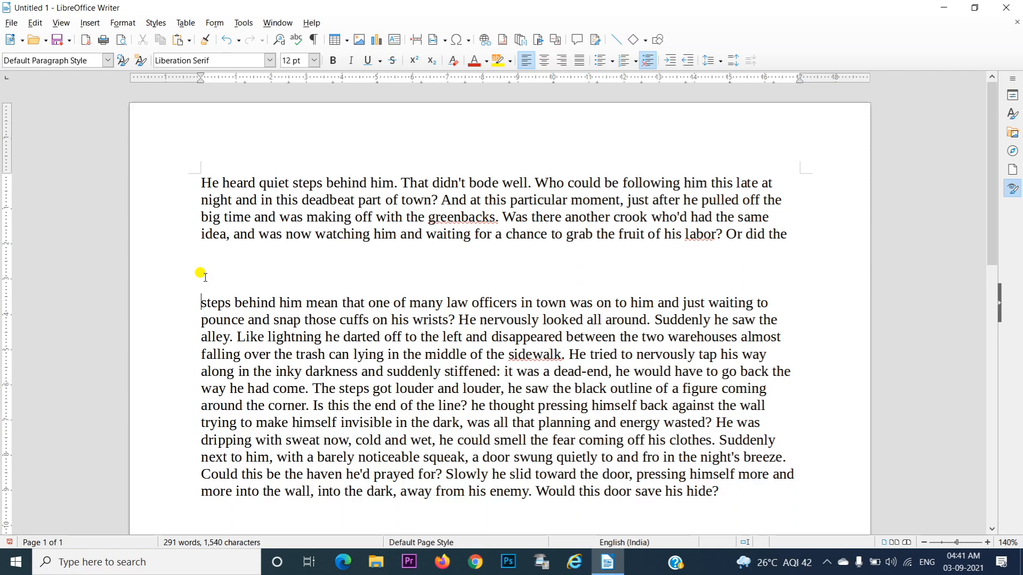
key("BackSpace")
key("BackSpace")
key("BackSpace")
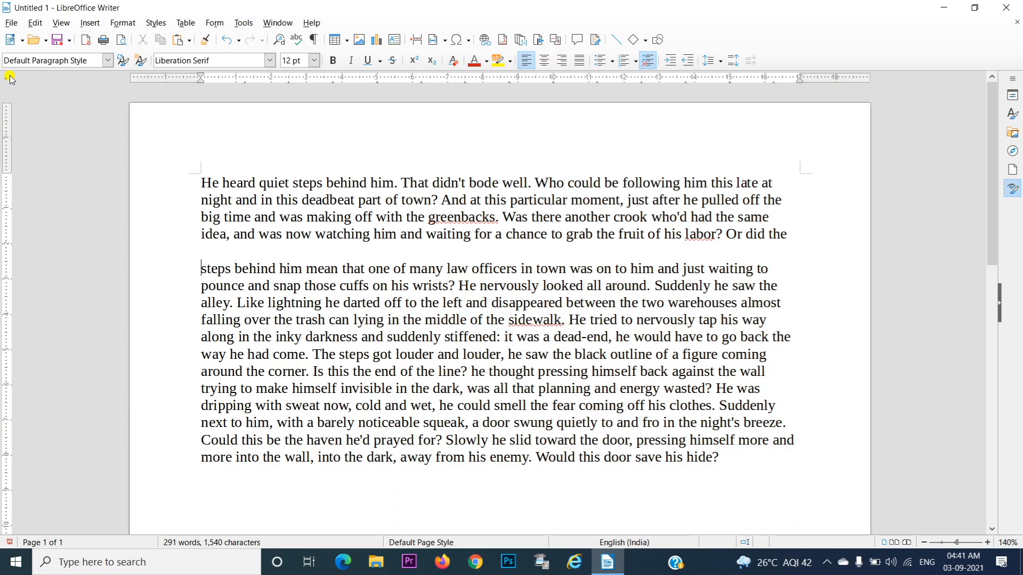
Zoom in on the Page Break command and its shortcut, and underline it in red
left_click(91, 24)
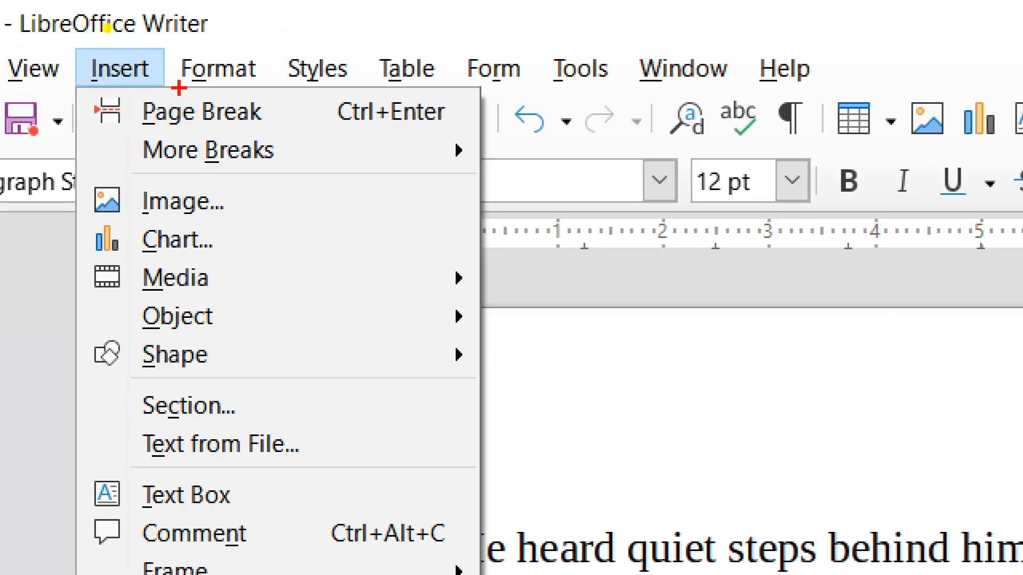
mouse_move(179, 134)
left_mouse_down()
mouse_move(224, 125)
mouse_move(429, 148)
mouse_move(497, 132)
left_mouse_up()
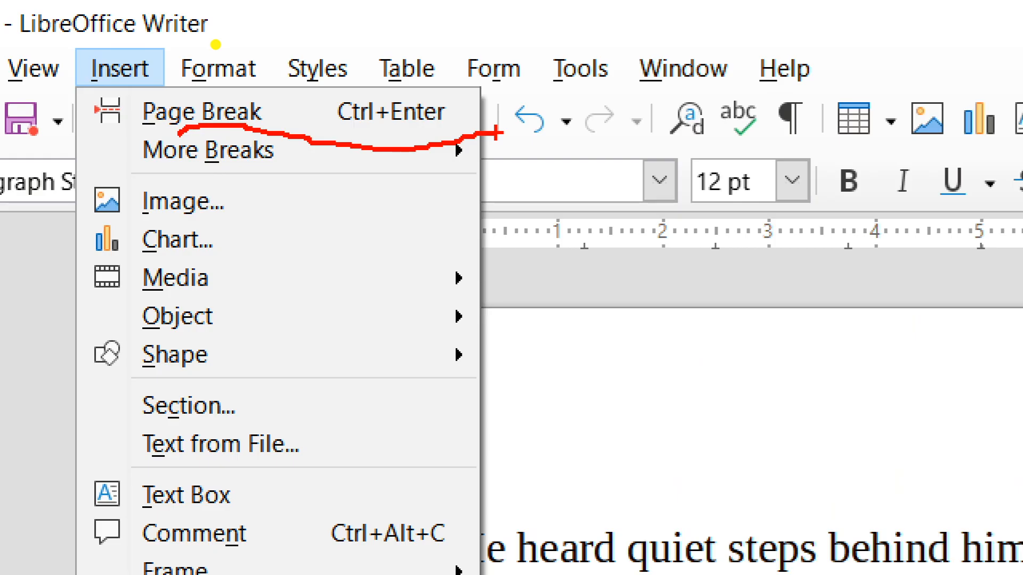
key("Escape")
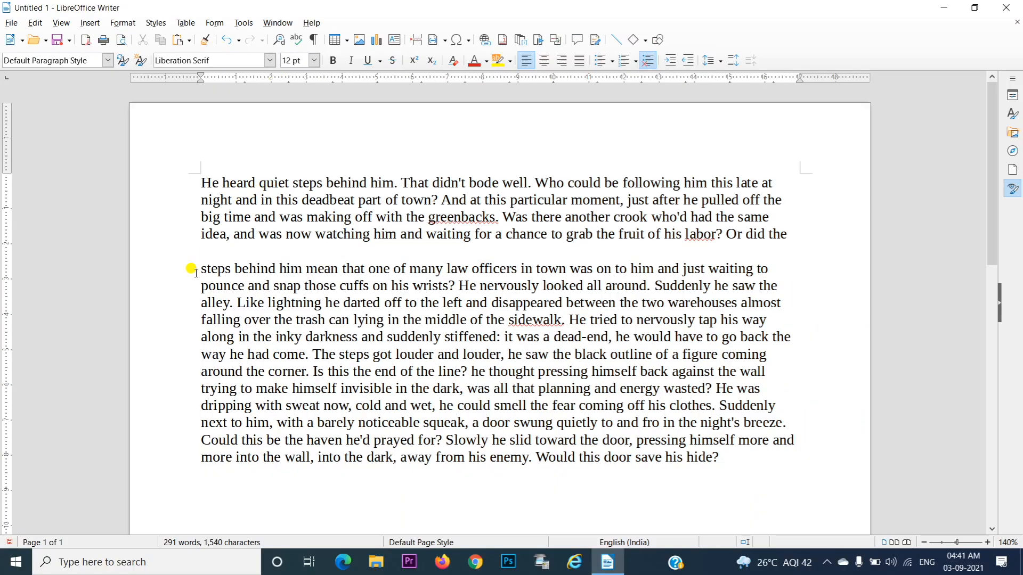
Insert a page break before the paragraph starting "steps behind him mean"
left_click_drag(196, 273, 233, 407)
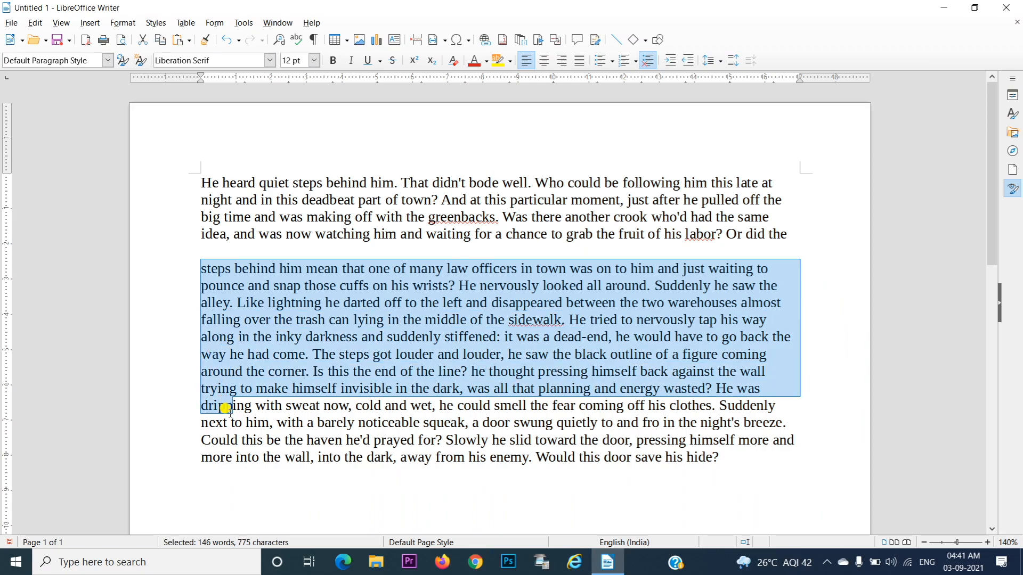
left_click(195, 267)
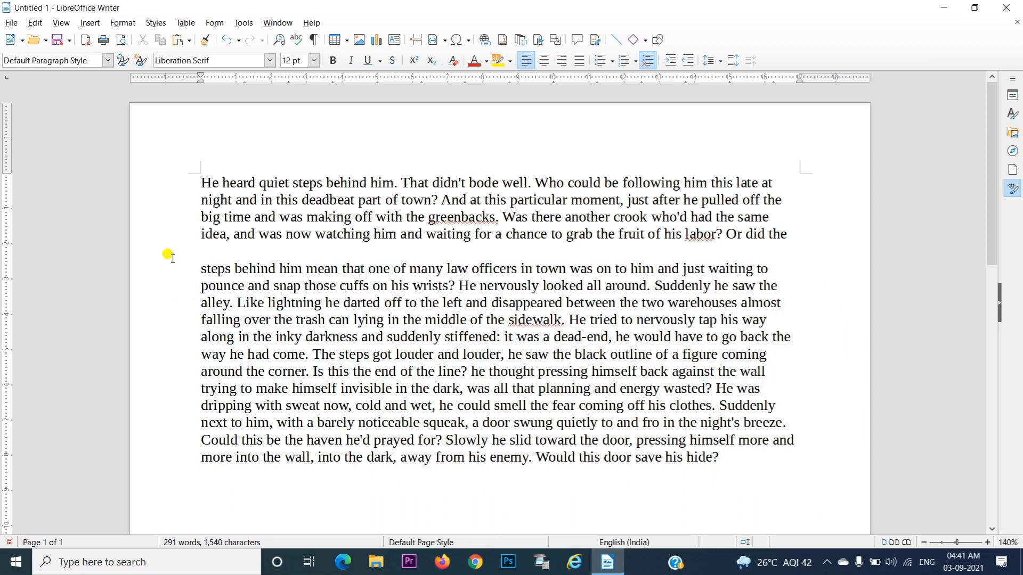
left_click(94, 24)
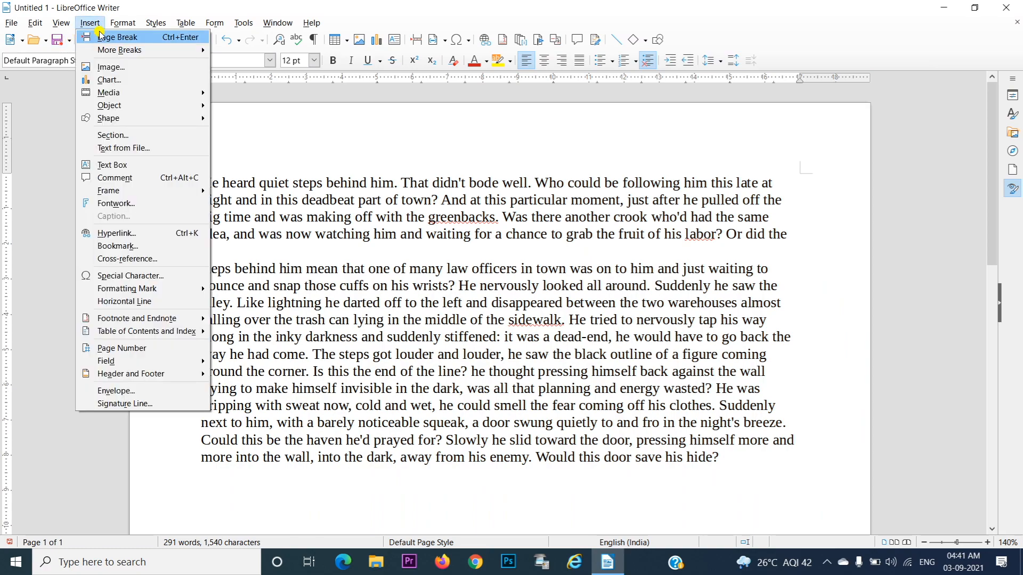
left_click(107, 41)
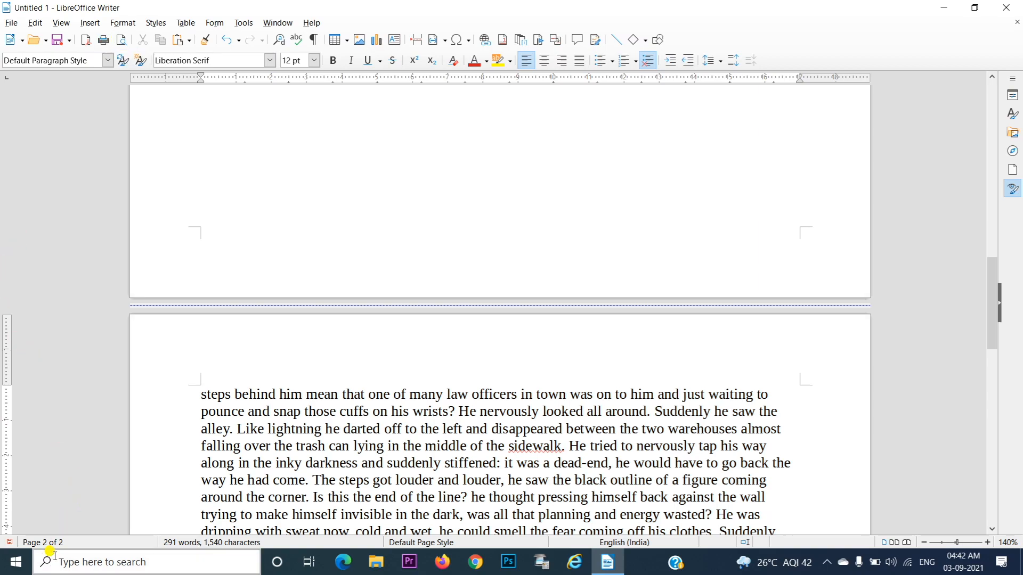
Review both pages and insert another page break before the line starting "around the corner"
left_click_drag(990, 300, 972, 109)
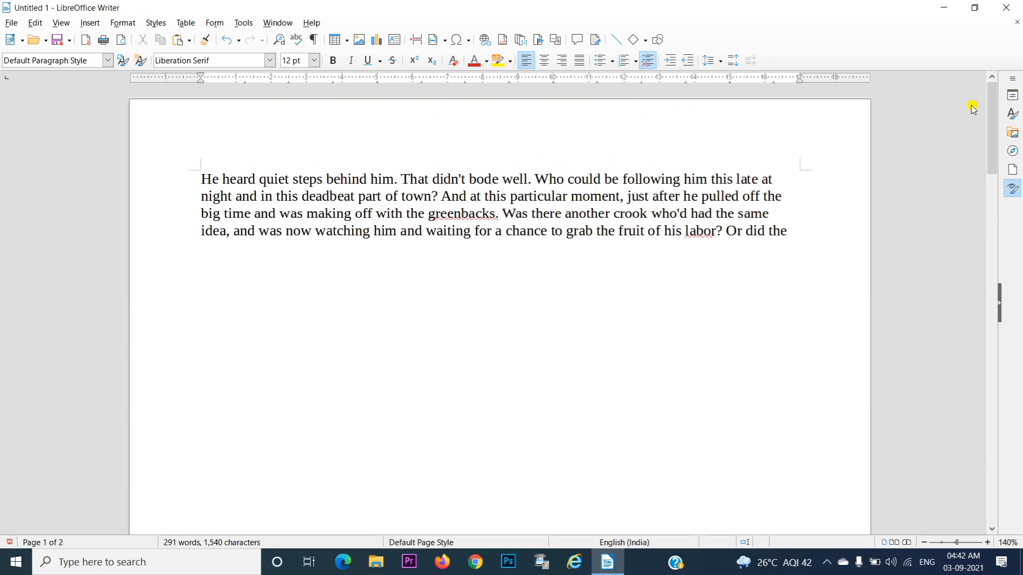
left_click_drag(973, 232, 974, 292)
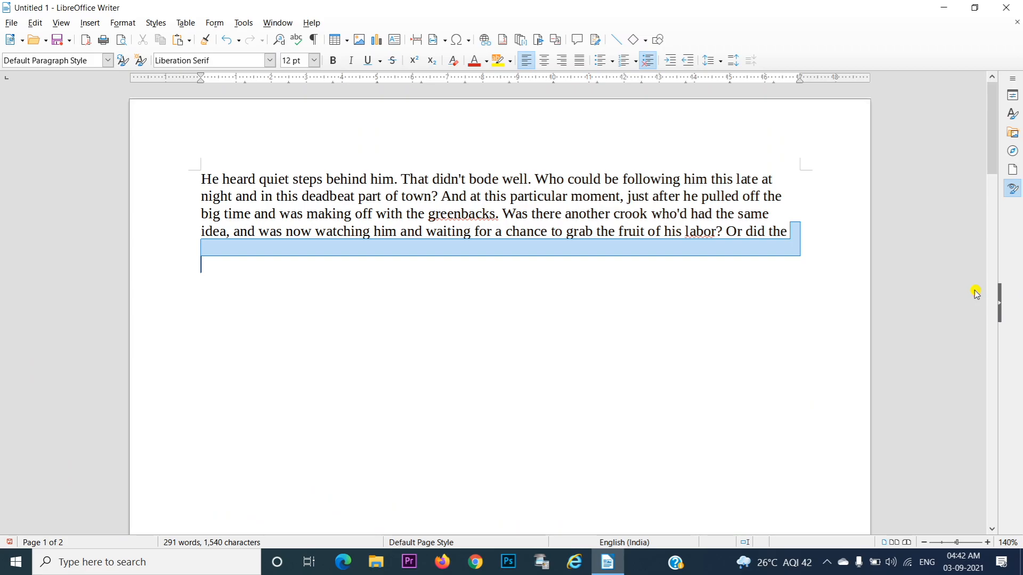
left_click_drag(995, 162, 993, 410)
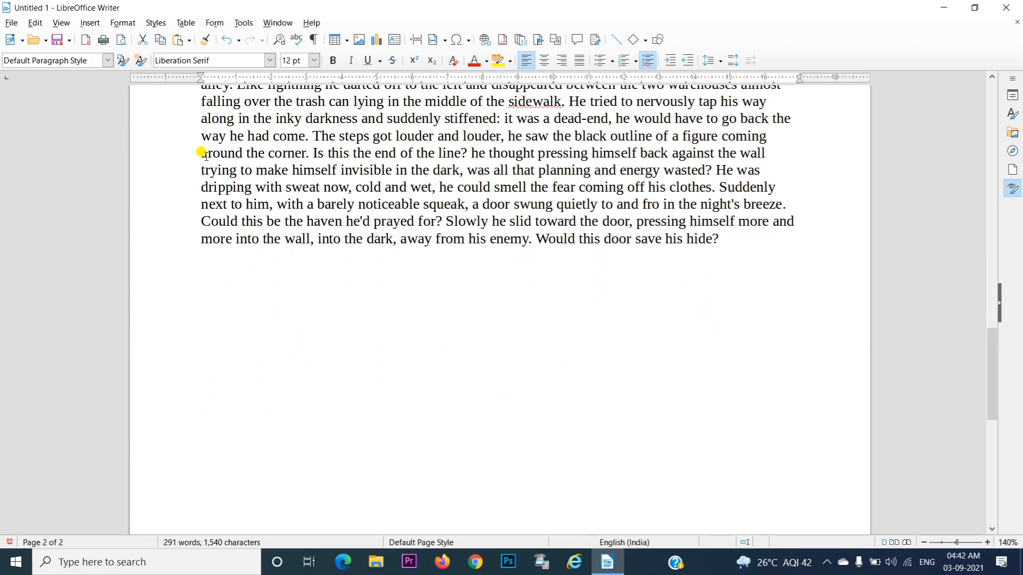
left_click(200, 150)
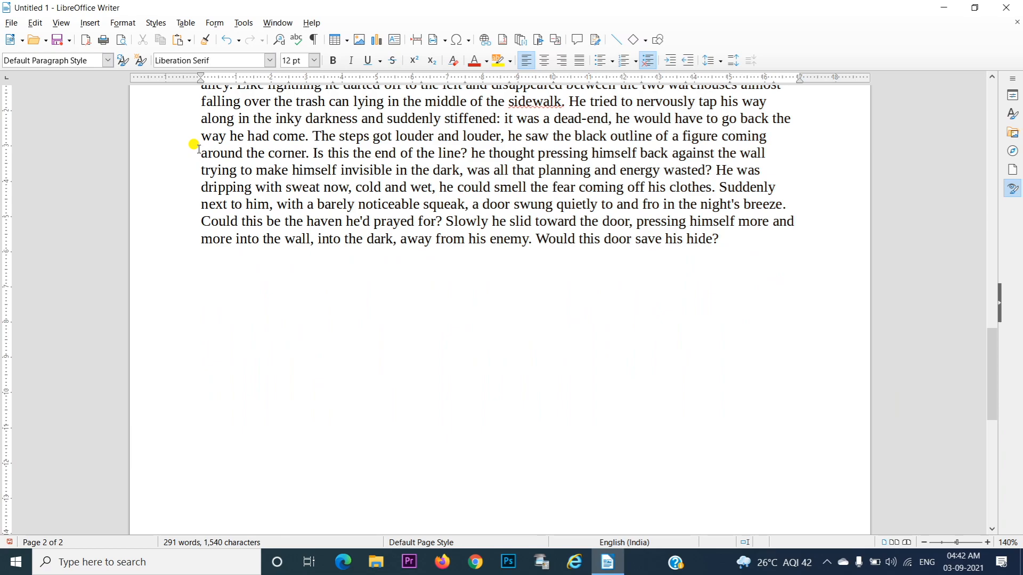
key("ctrl+Return")
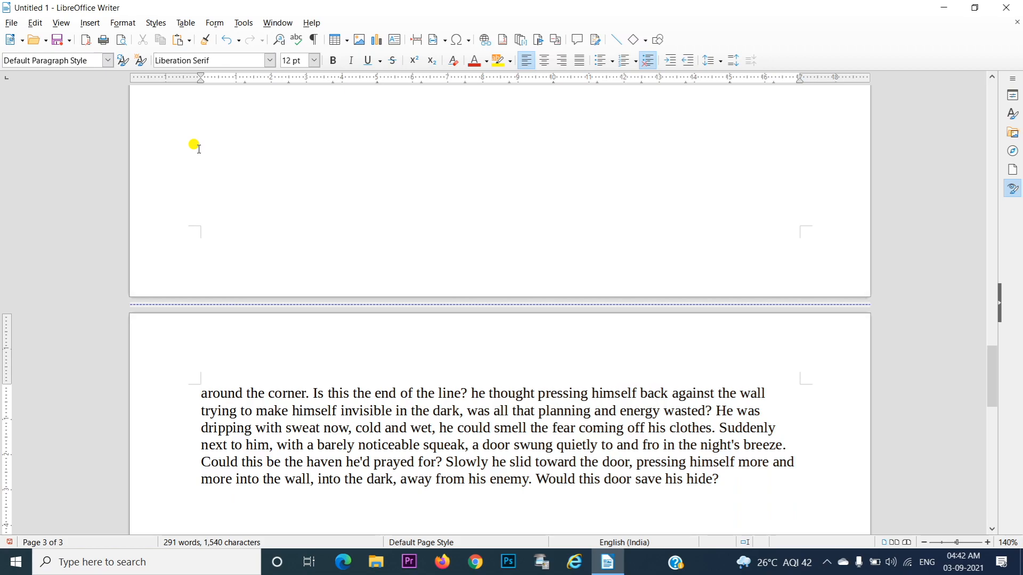
Look back over the split pages and create a new blank Writer document
scroll(995, 360, "up", 1)
left_click_drag(995, 359, 957, 77)
key("ctrl+n")
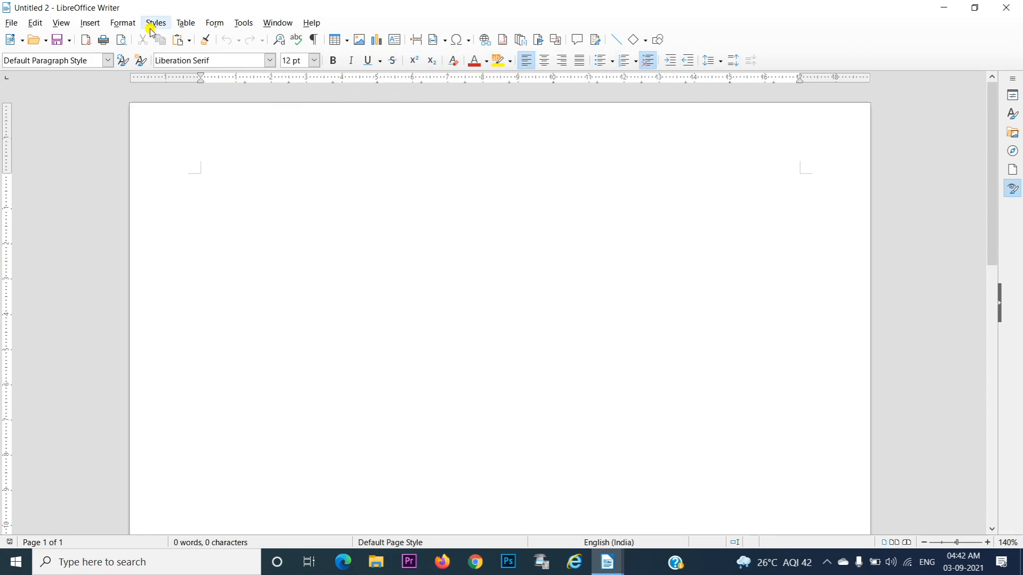
Lay out the default page style of the new document in 4 columns
left_click(120, 23)
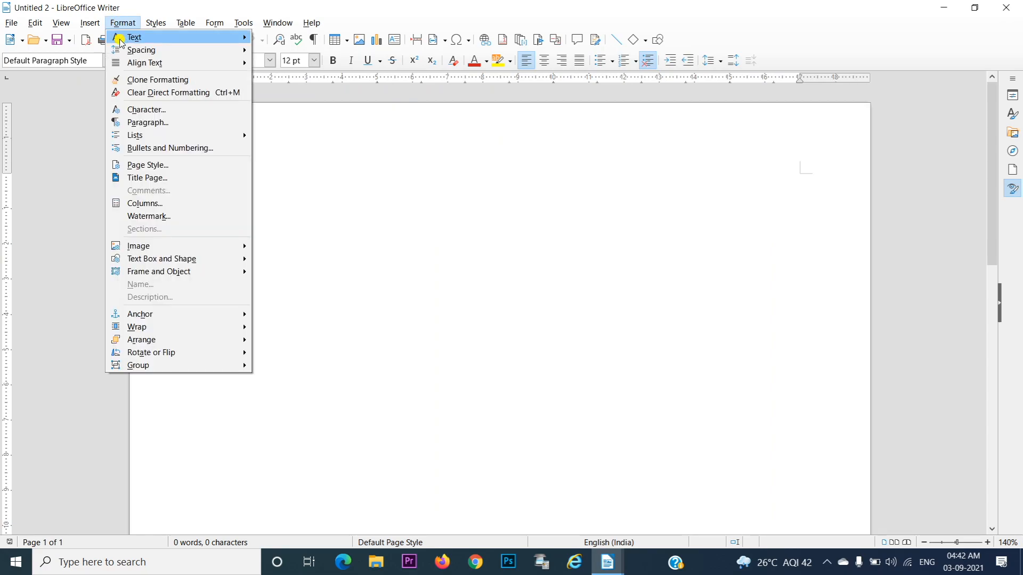
left_click(162, 205)
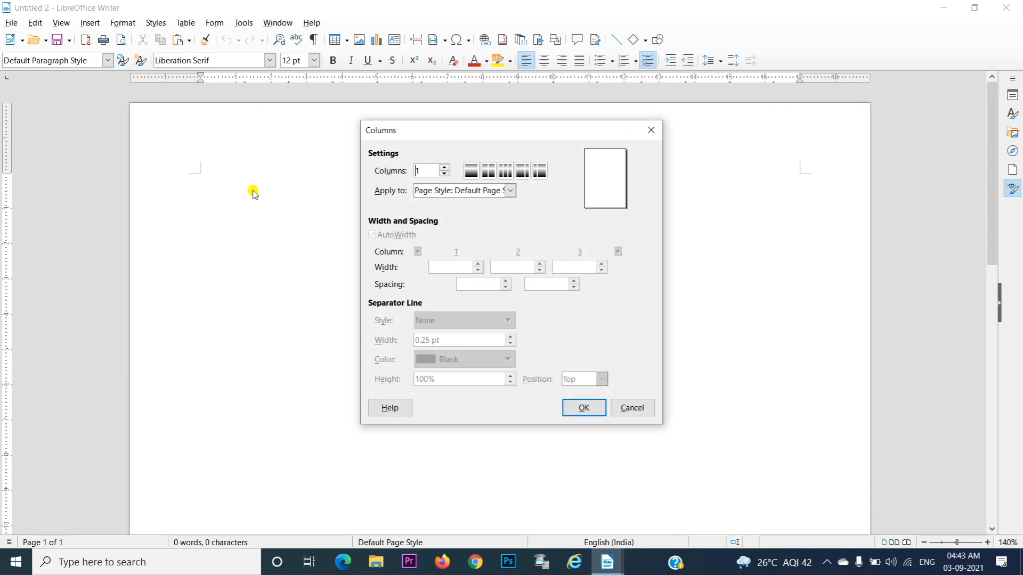
left_click(446, 167)
left_click(447, 168)
left_click(446, 168)
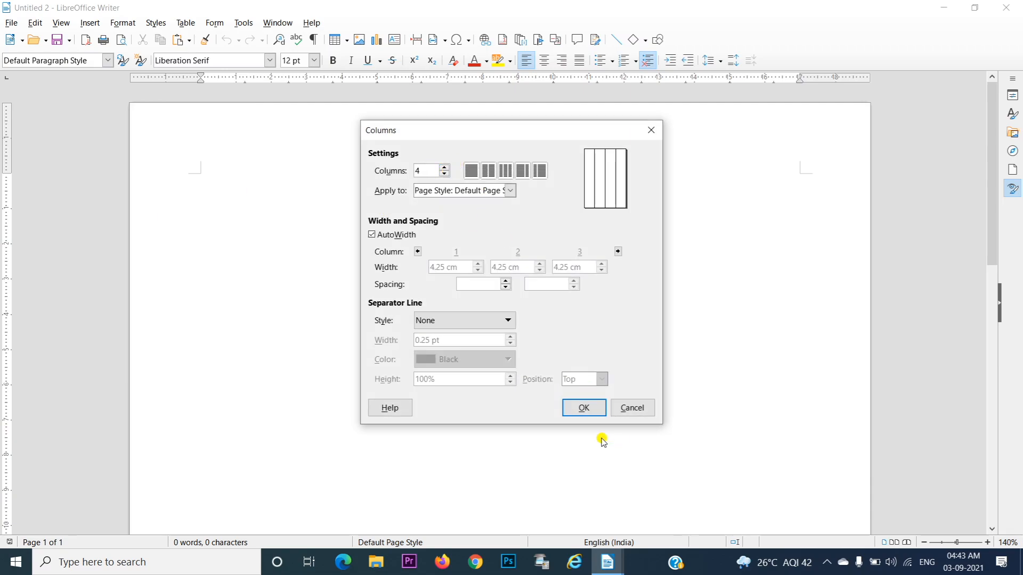
left_click(584, 406)
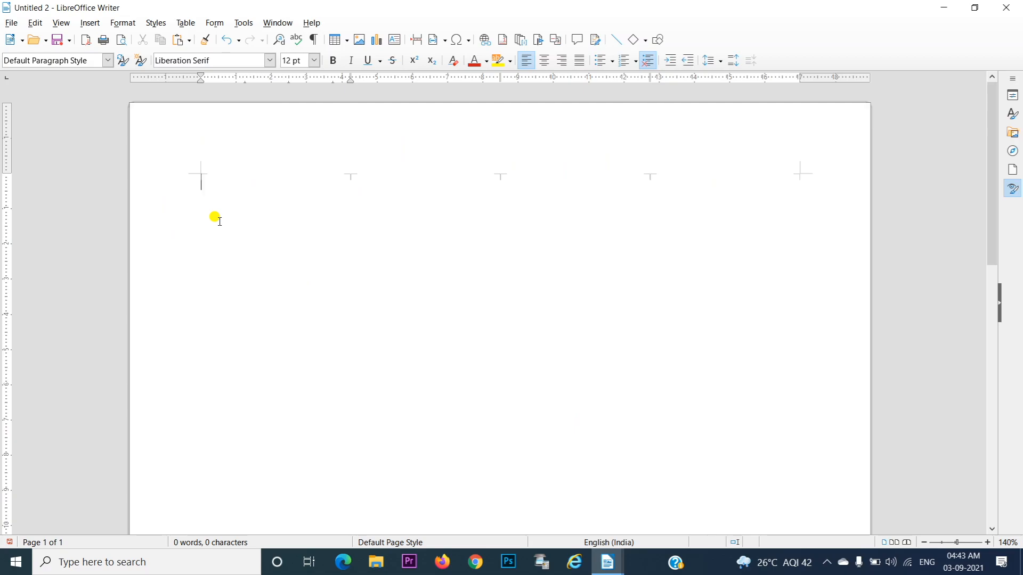
Fill the column layout with dummy text by expanding the AutoText abbreviation dt
type("dt")
key("F3")
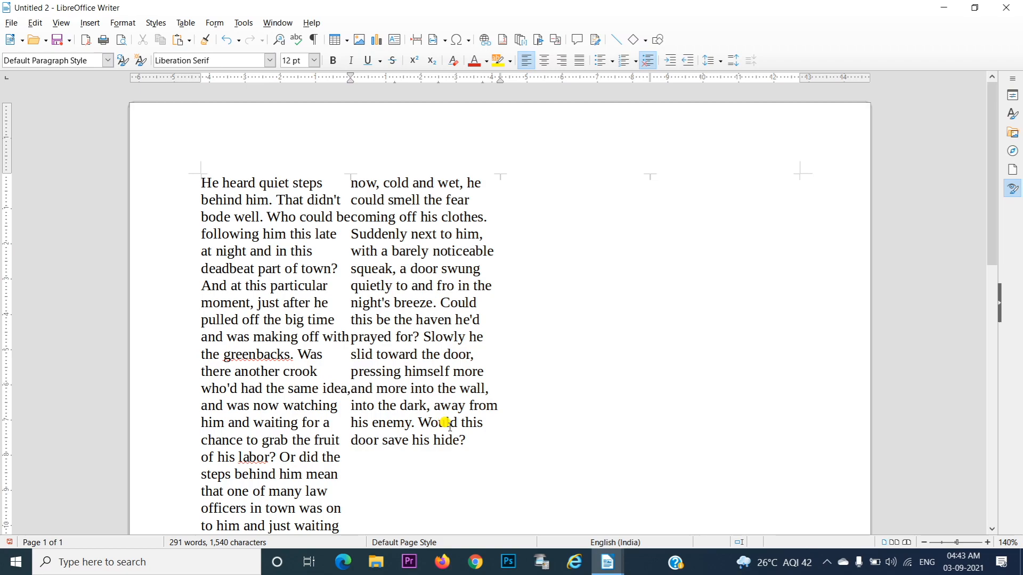
left_click_drag(484, 446, 343, 169)
left_click(514, 213)
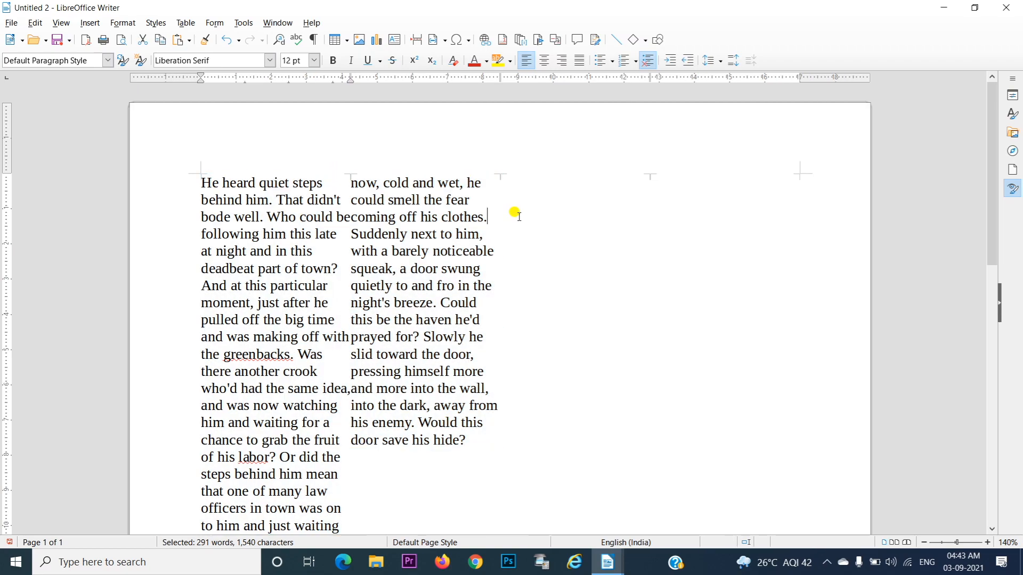
Insert a column break after the text in the second column, and another one from the third column
left_click(535, 174)
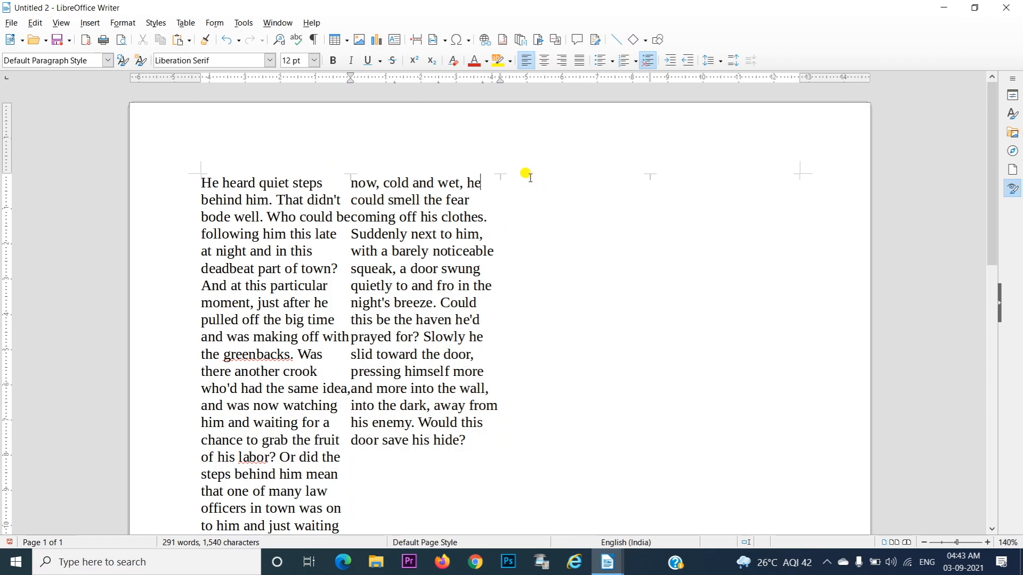
left_click(480, 456)
key("Return")
left_click(378, 450)
left_click(99, 27)
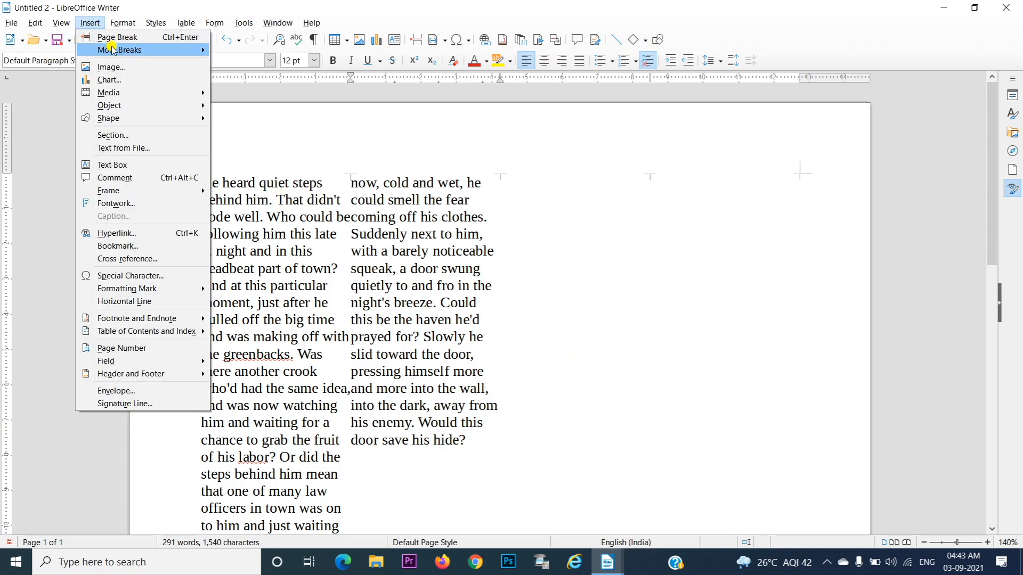
mouse_move(113, 50)
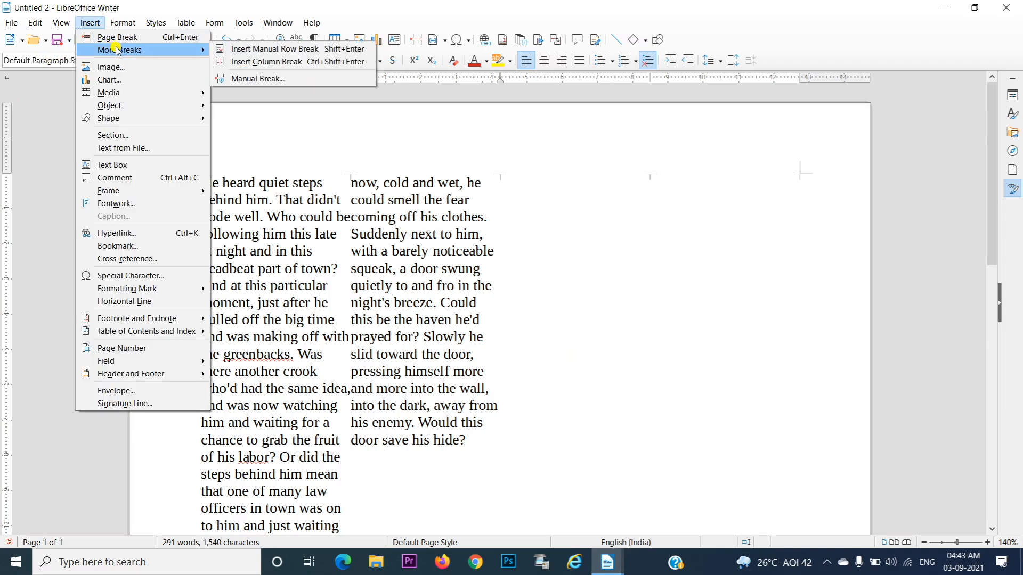
left_click(250, 62)
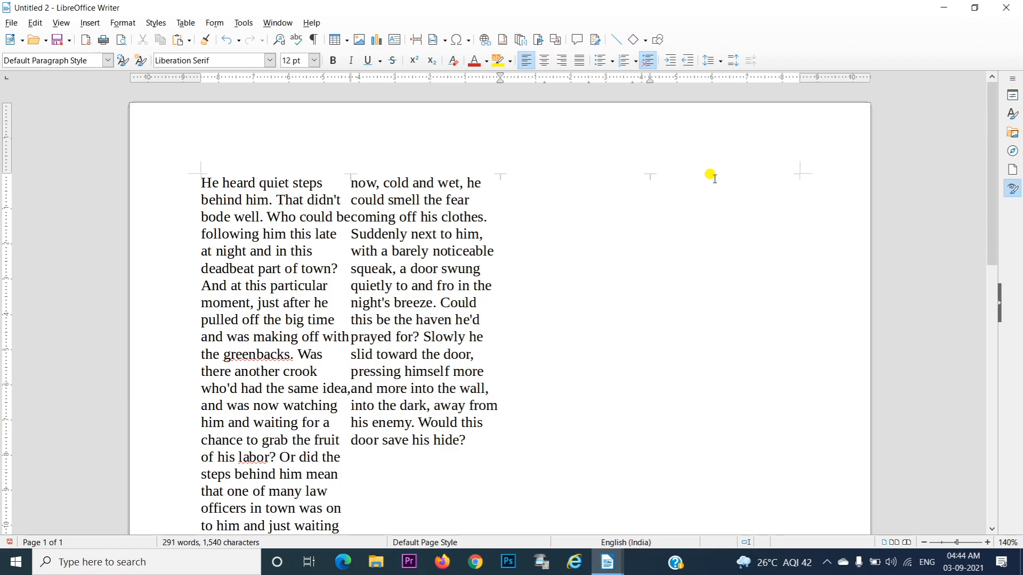
key("ctrl+shift+Return")
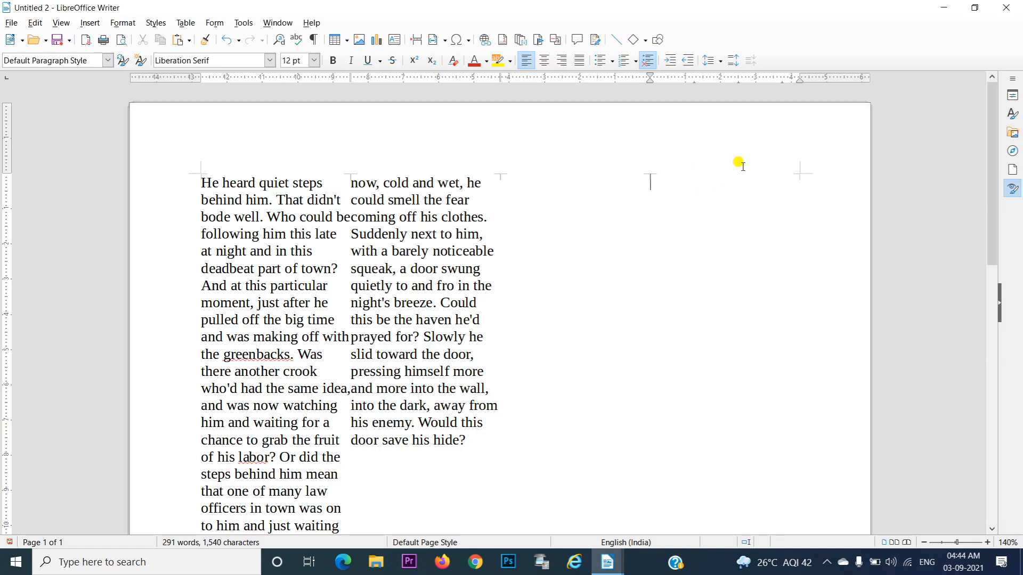
Try a further column break from the fourth column twice, undoing it each time
key("ctrl+shift+Return")
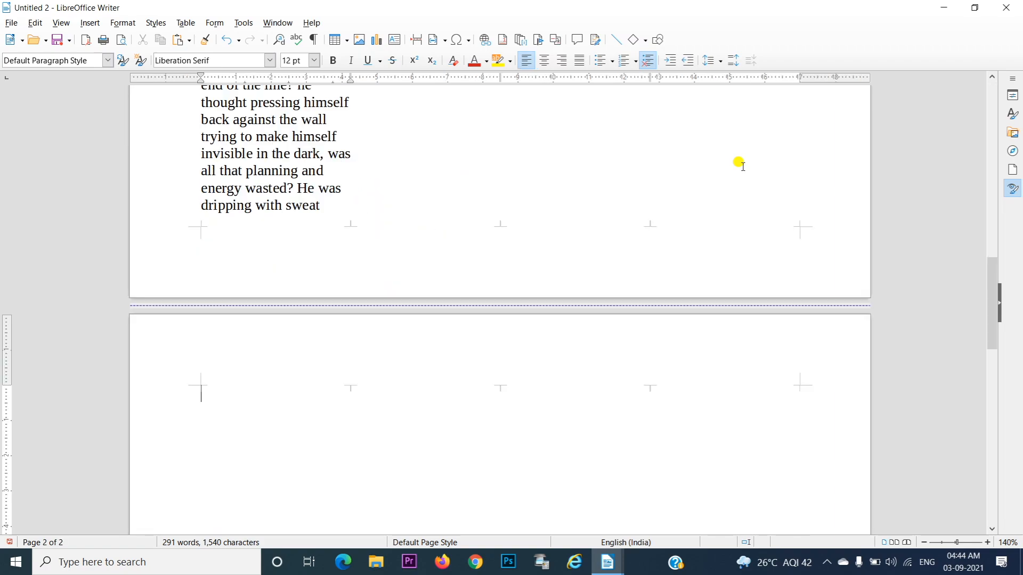
key("ctrl+z")
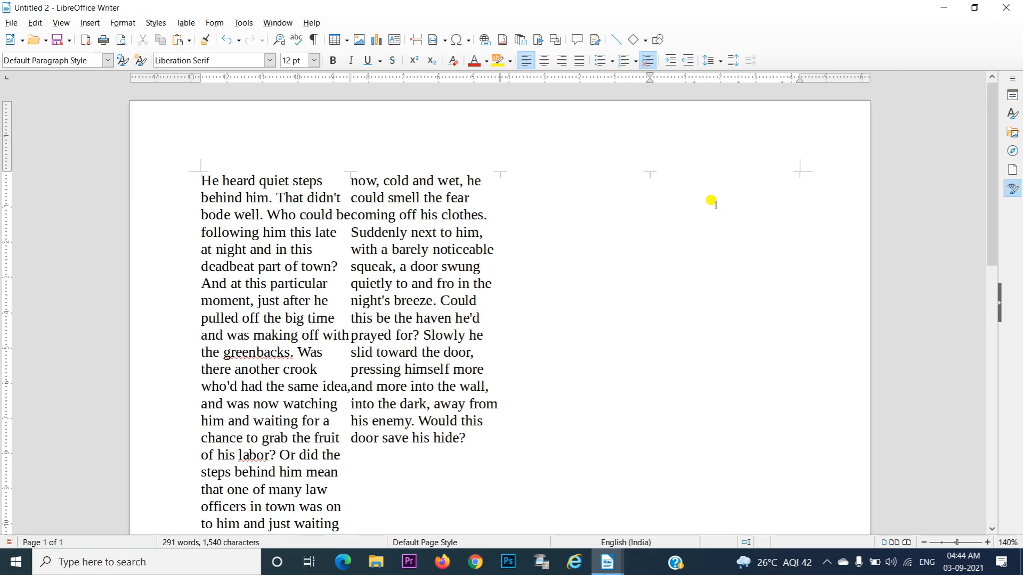
key("ctrl+shift+Return")
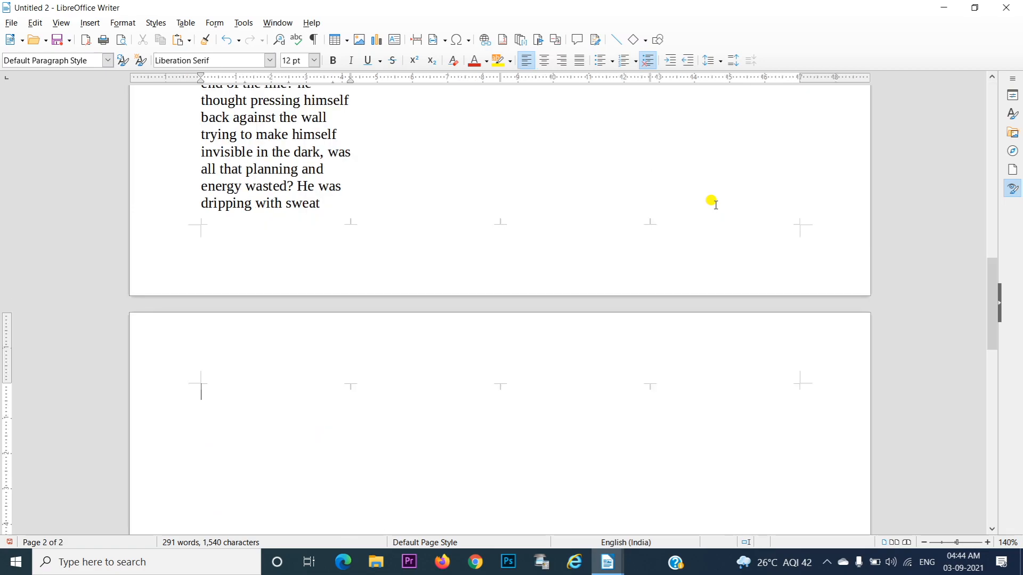
key("ctrl+z")
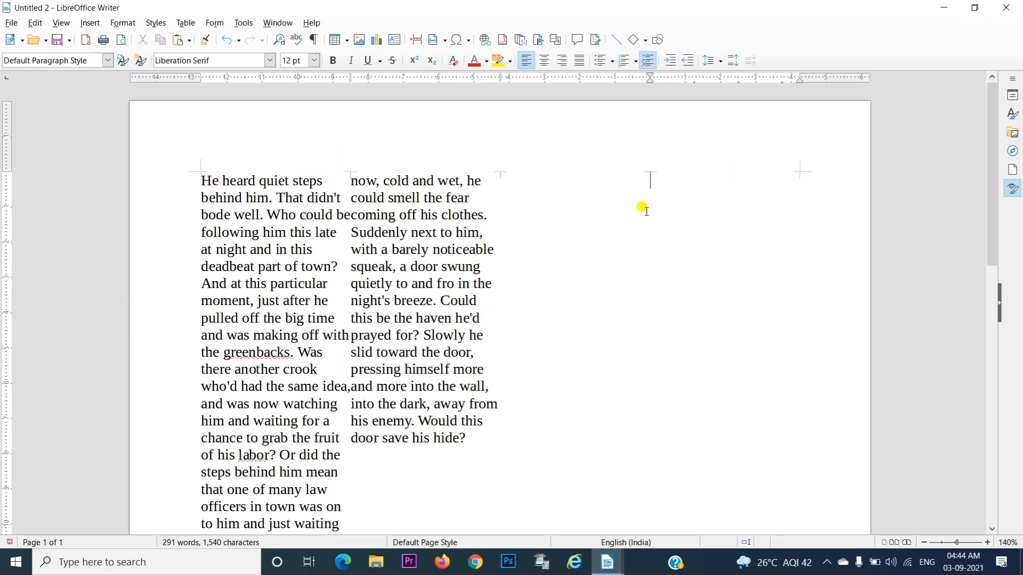
Place the cursor in the third column and delete all the text in the document
left_click(564, 182)
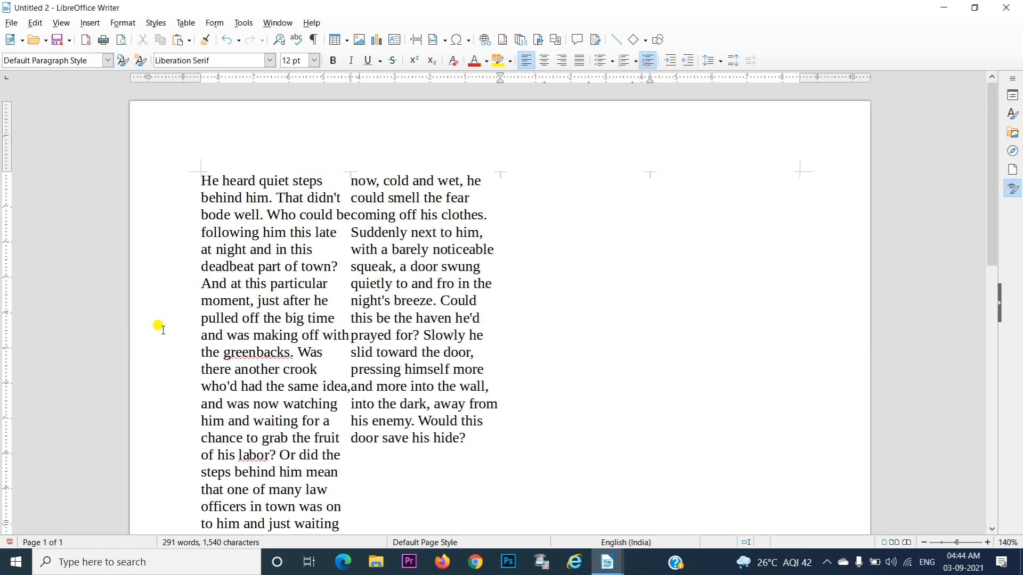
key("ctrl+a")
key("Delete")
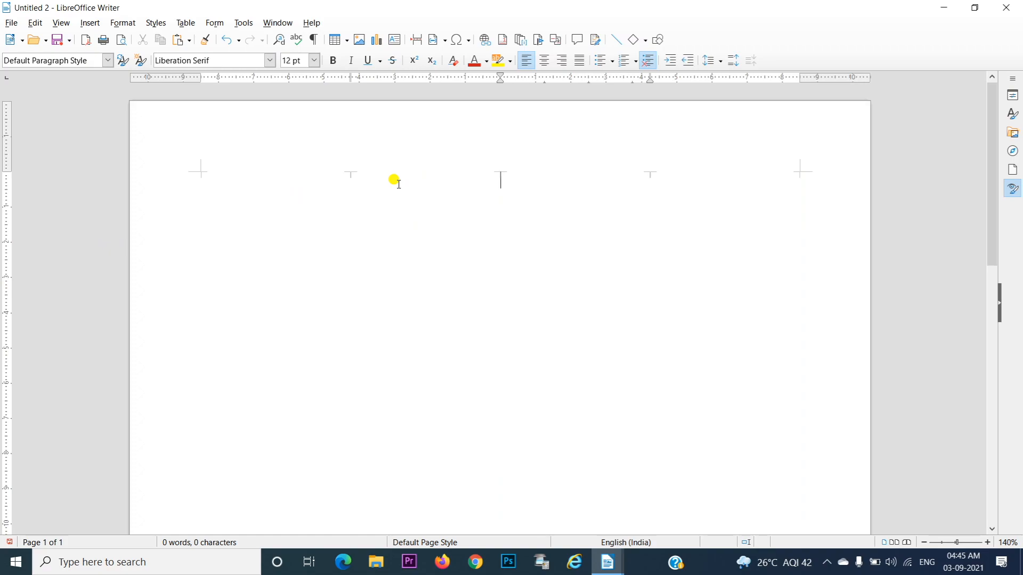
Insert two more column breaks in the emptied four-column layout and undo the last one
key("ctrl+shift+Return")
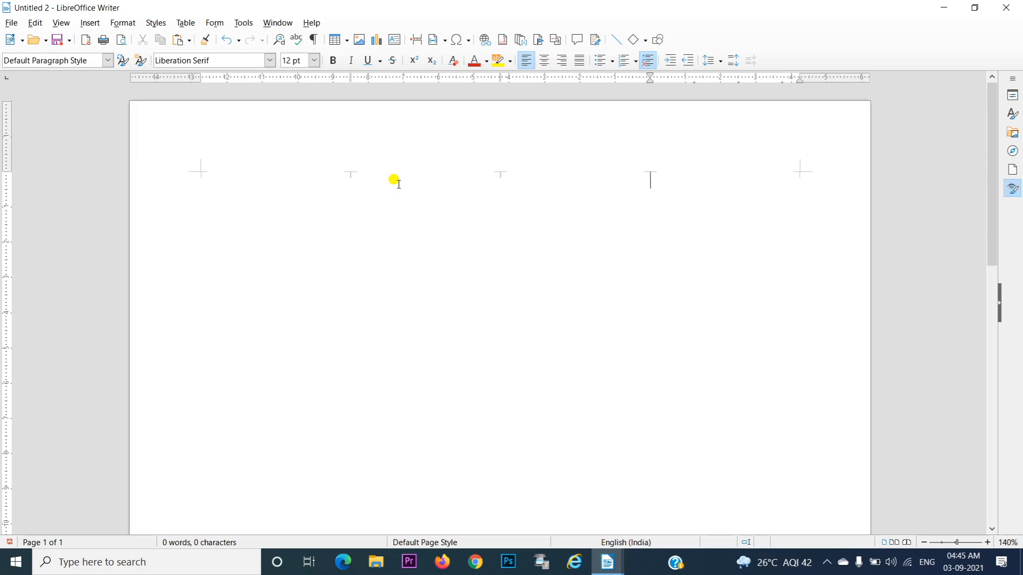
key("ctrl+shift+Return")
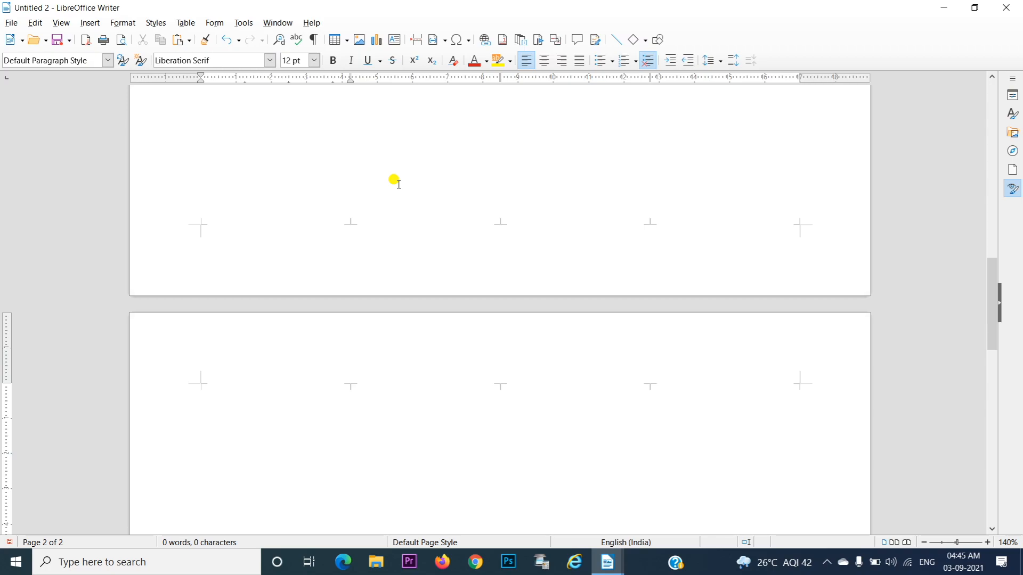
key("ctrl+z")
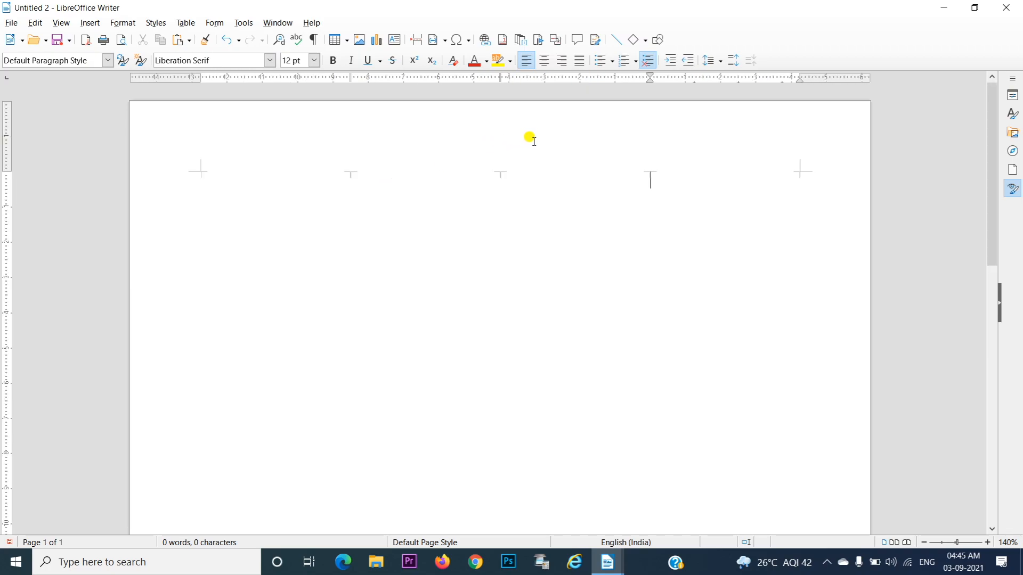
Close the four-column document without saving and look over the split pages of the remaining document
left_click(1014, 5)
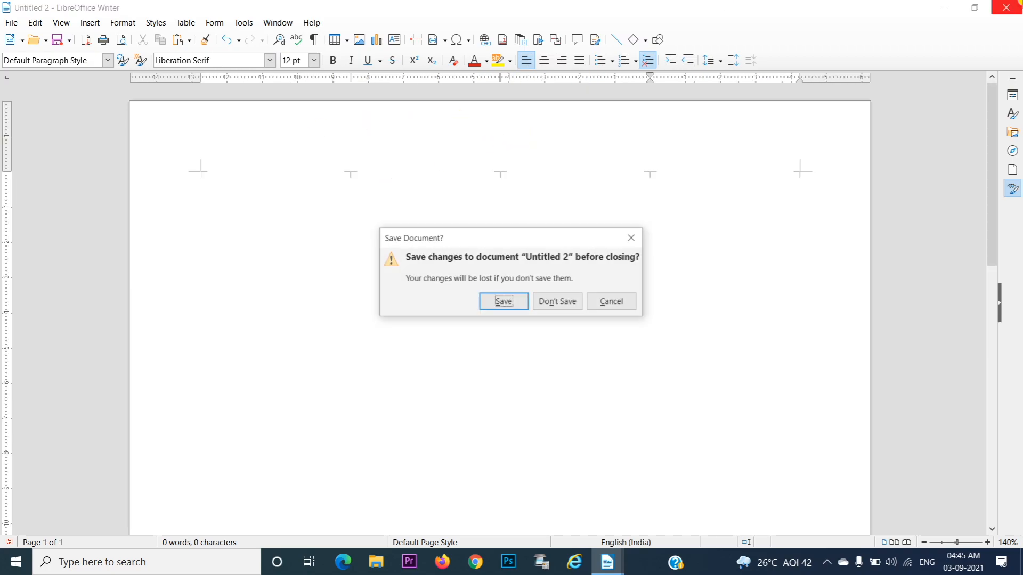
left_click(557, 301)
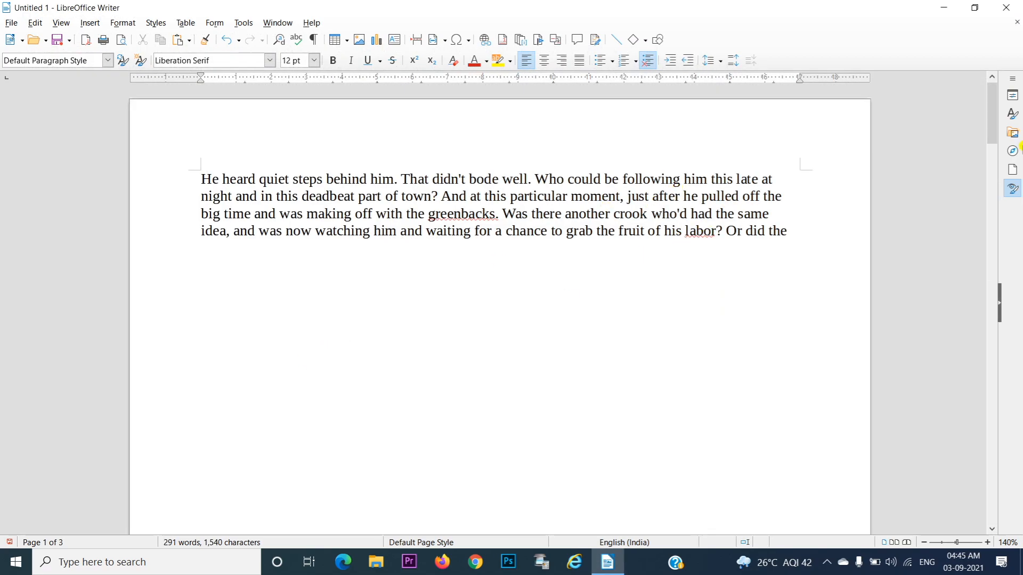
left_click_drag(991, 121, 1004, 273)
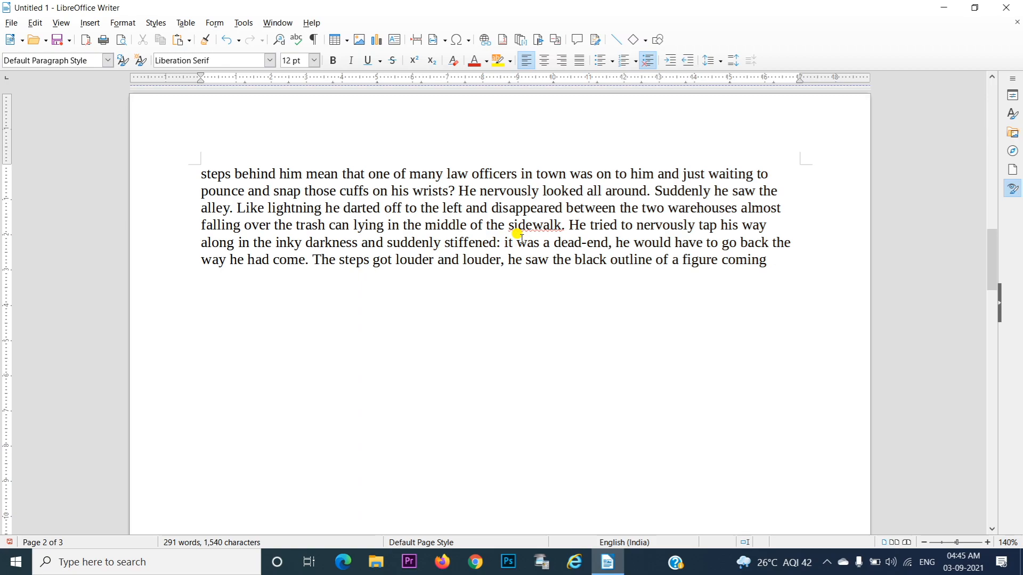
Create a blank document and try Landscape orientation in its page style, then return to Portrait and cancel the changes
key("ctrl+n")
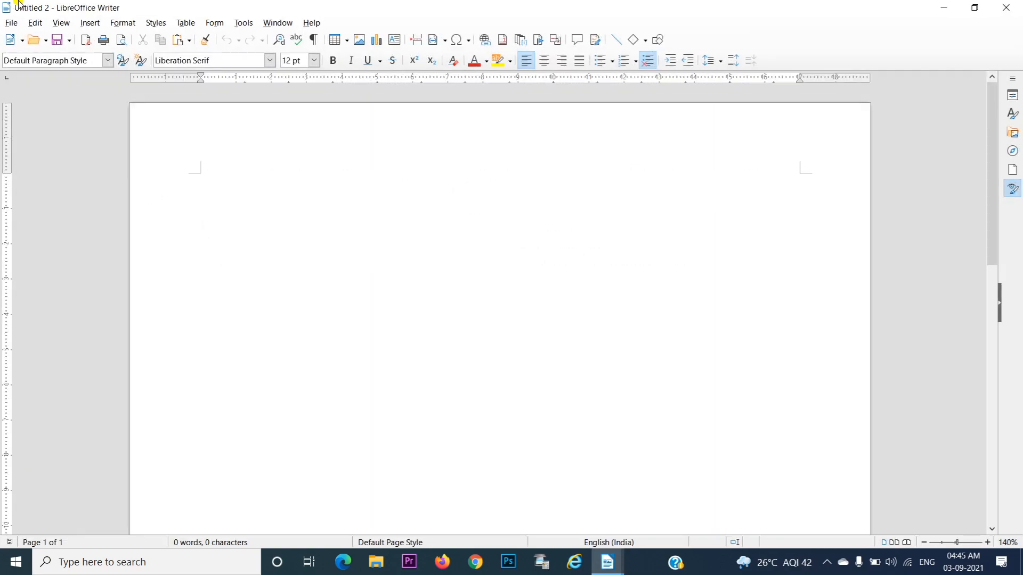
left_click(123, 23)
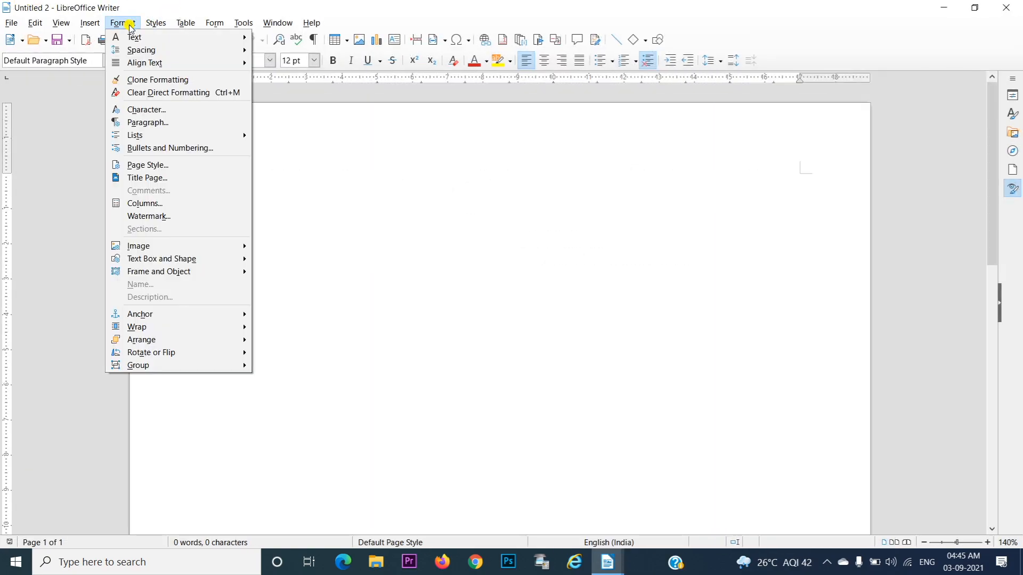
left_click(169, 165)
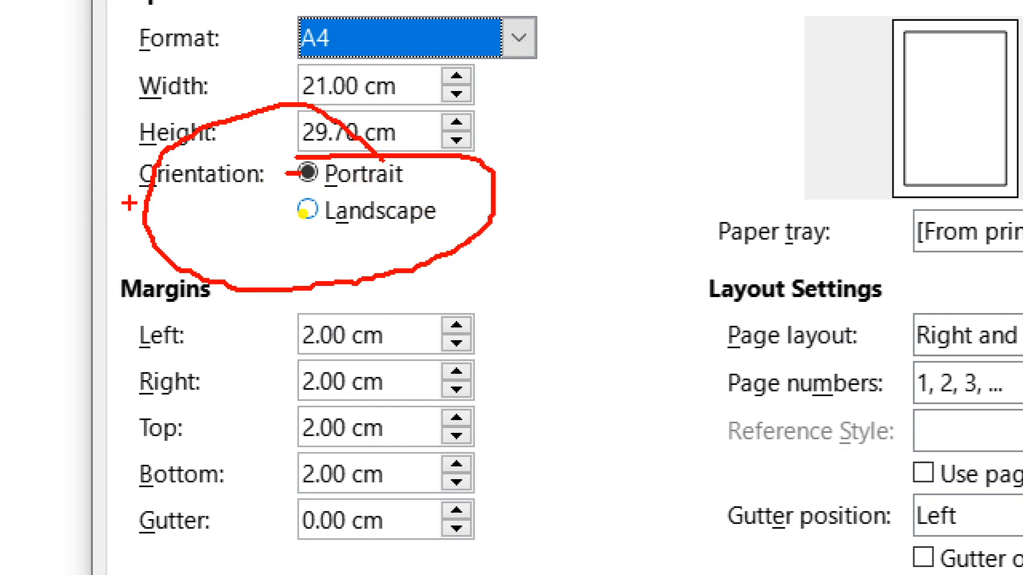
left_click_drag(130, 203, 253, 186)
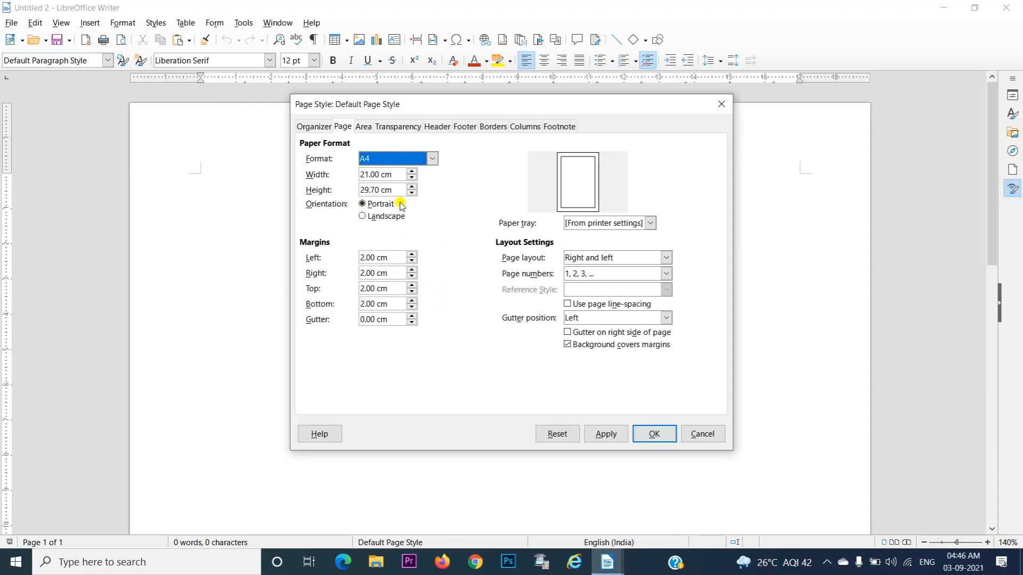
left_click(379, 217)
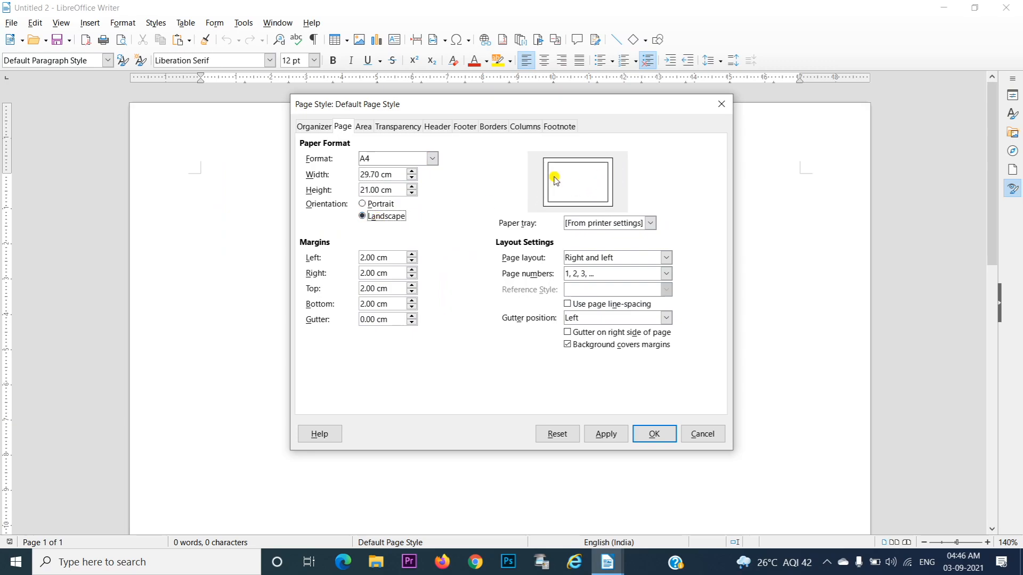
left_click(379, 204)
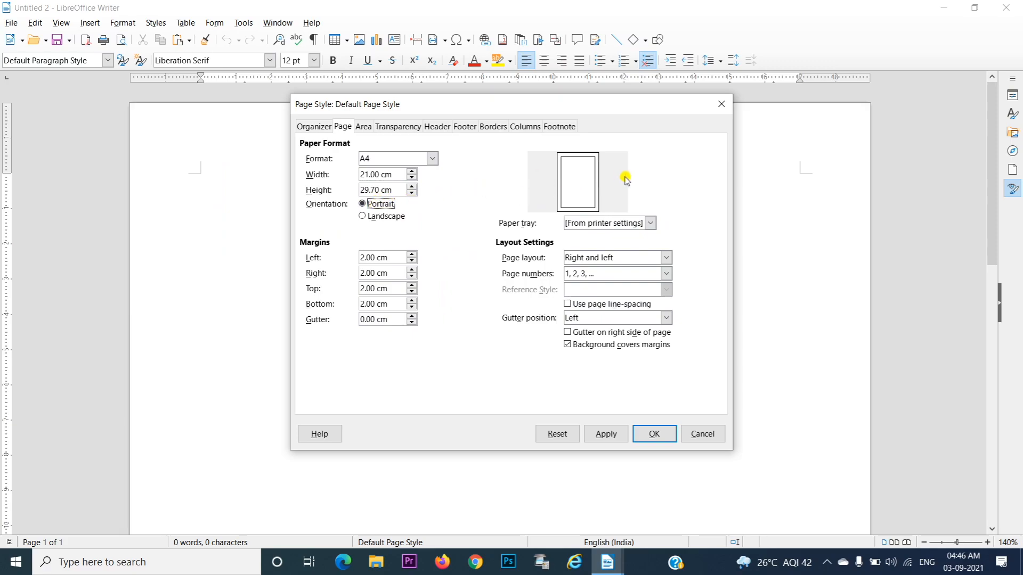
left_click(692, 439)
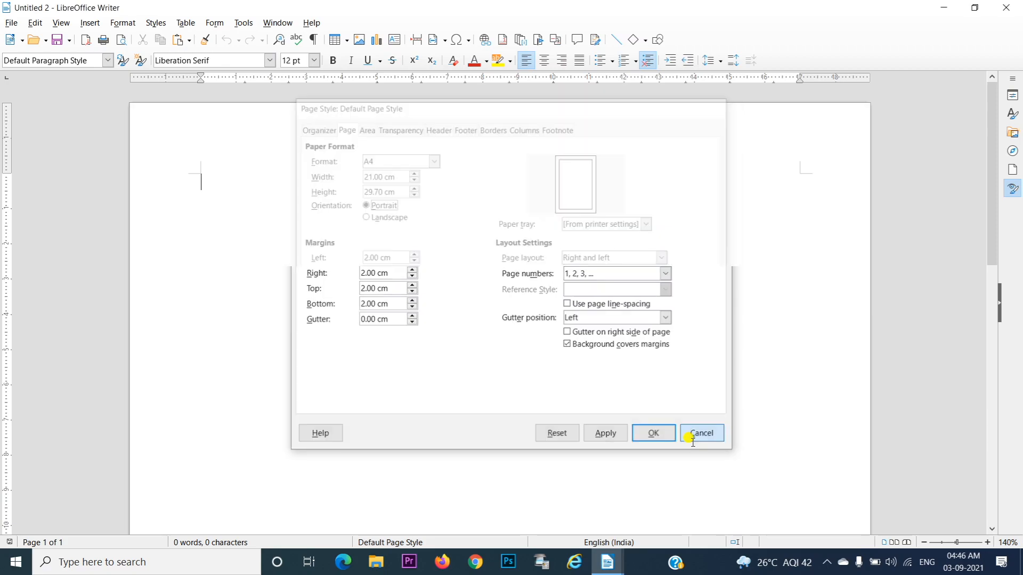
In Untitled 1, replace the selected paragraph on page 2 with a manual page break that uses the Landscape page style
left_click(604, 570)
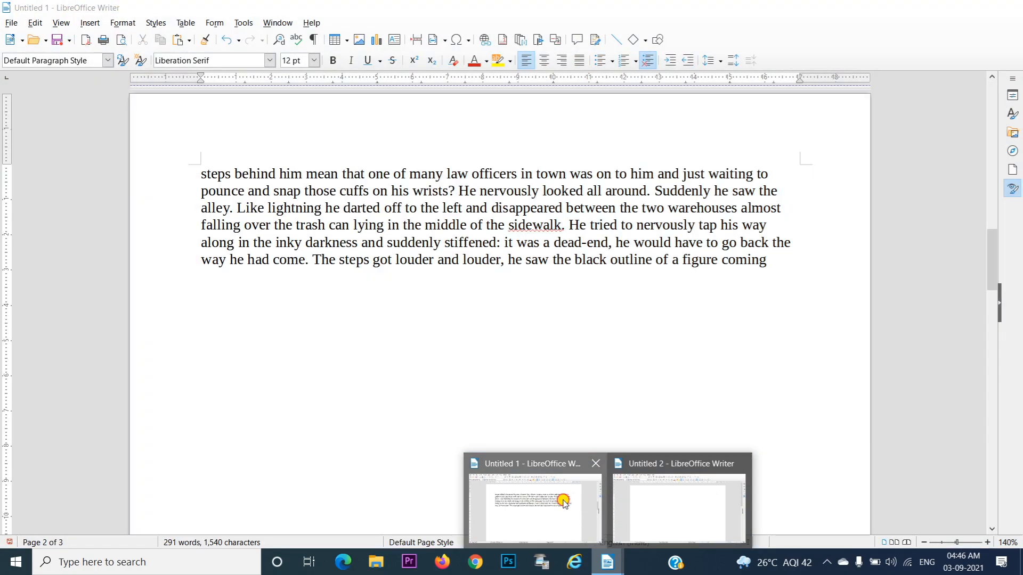
left_click(559, 498)
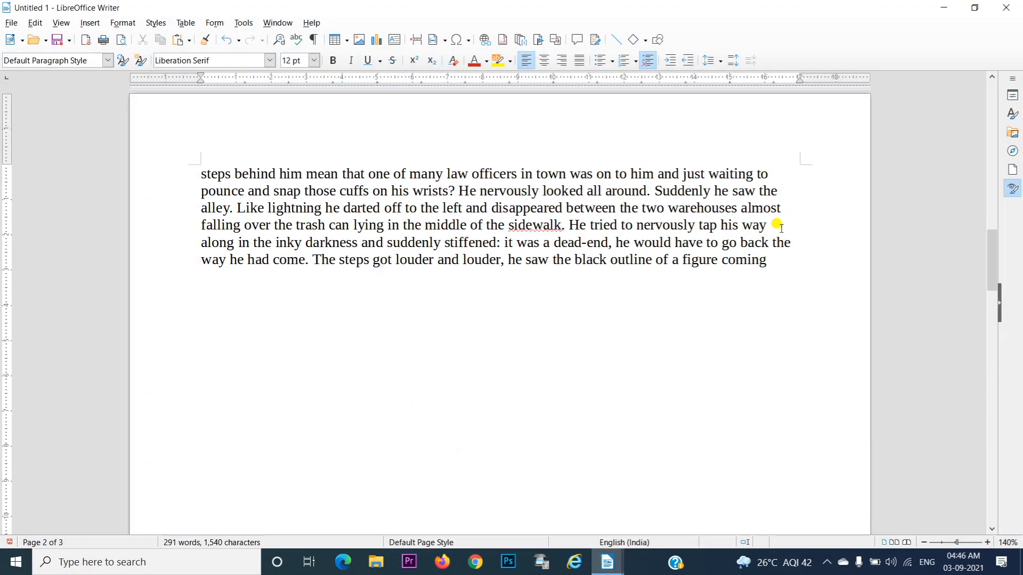
left_click_drag(991, 247, 913, 240)
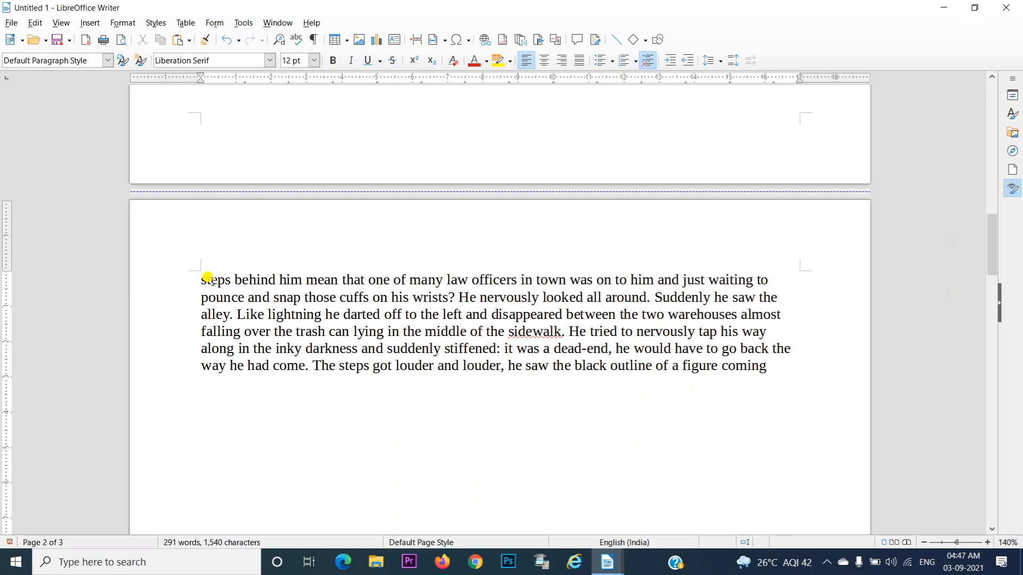
left_click_drag(194, 272, 421, 389)
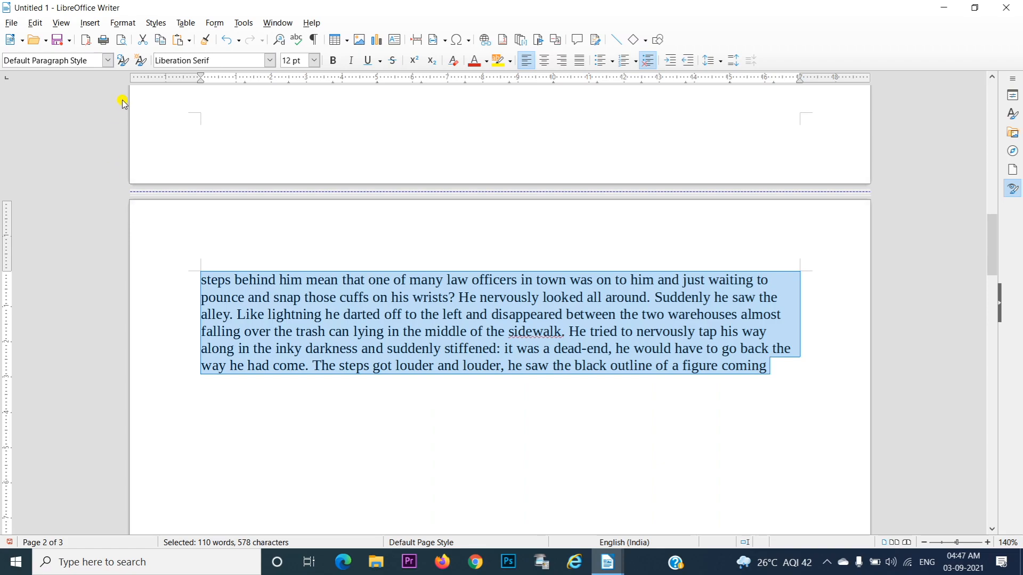
left_click(92, 23)
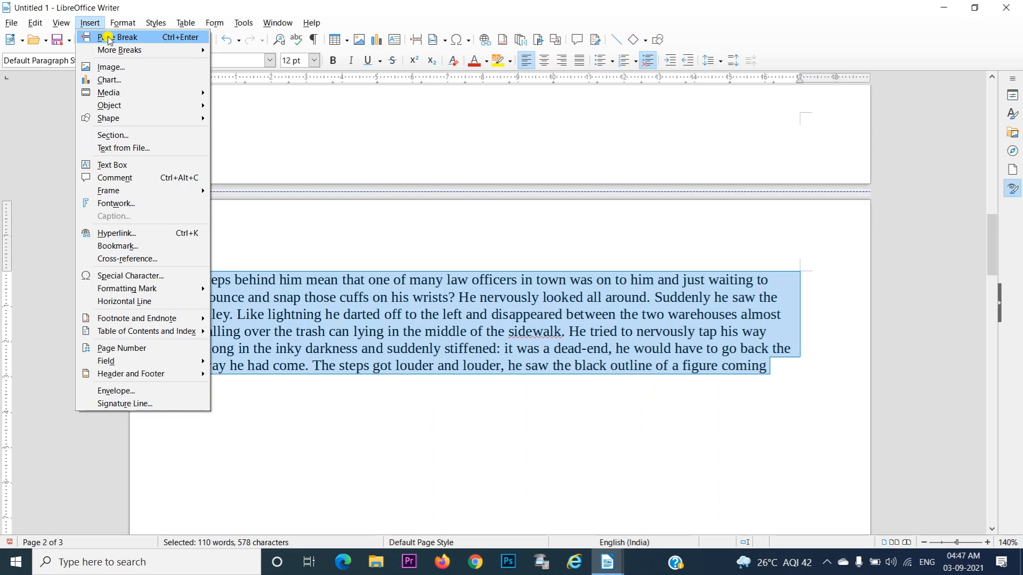
mouse_move(113, 49)
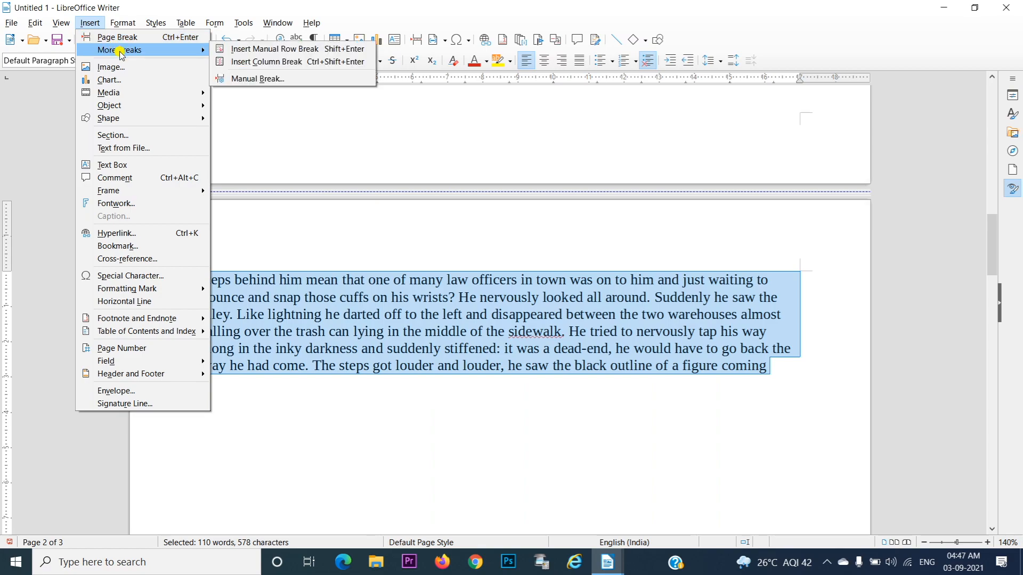
left_click(268, 77)
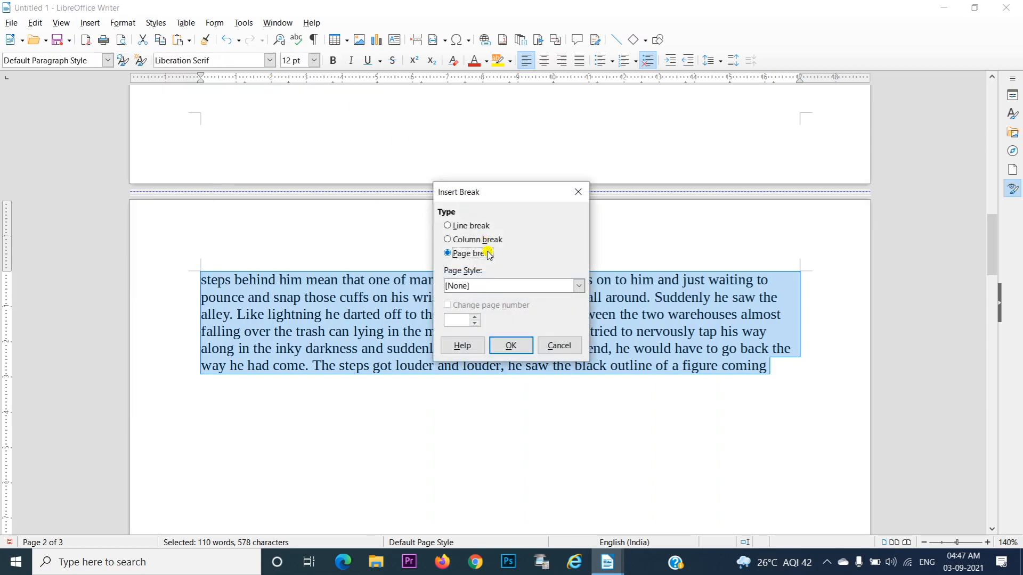
left_click(497, 287)
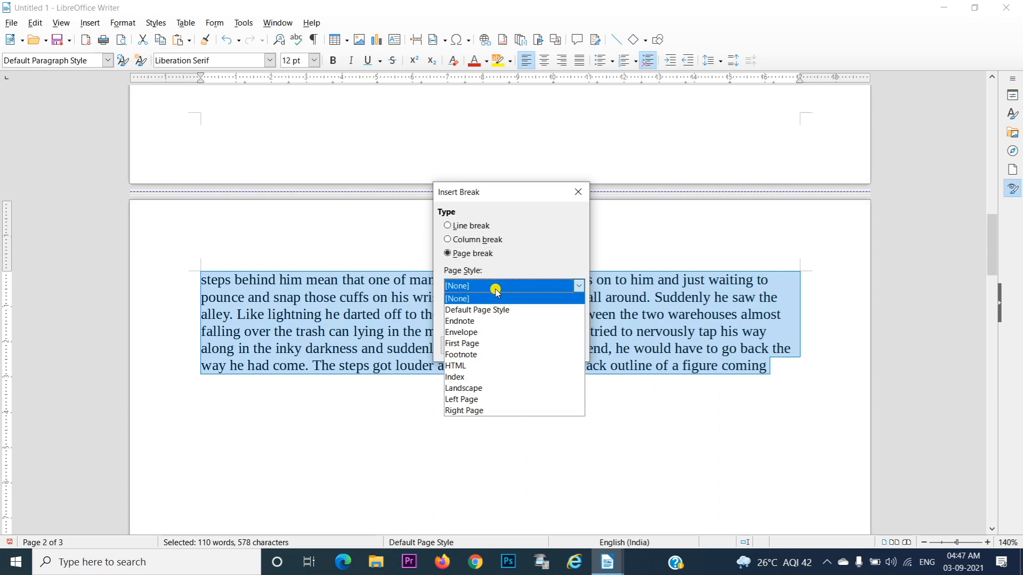
left_click(500, 389)
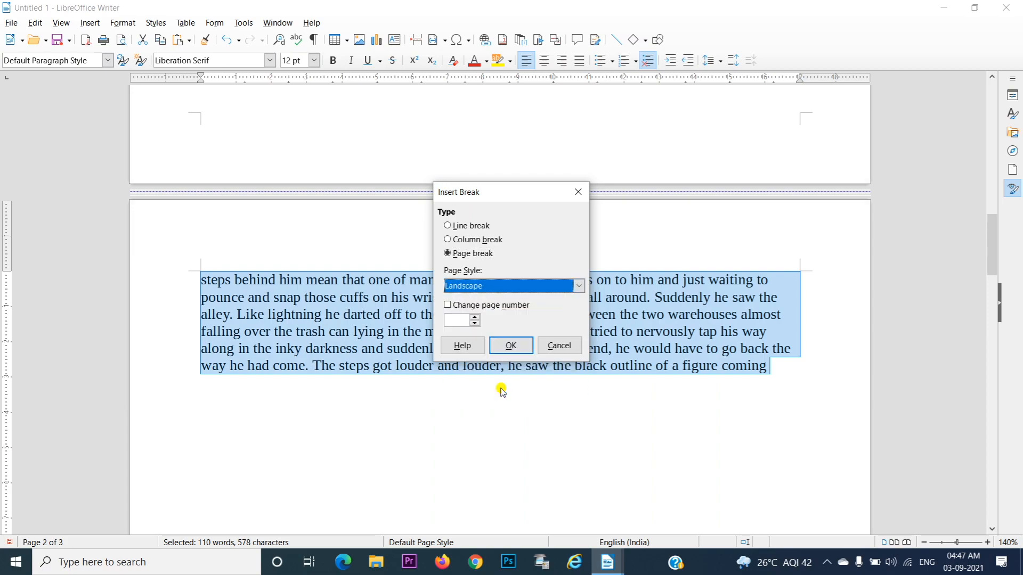
left_click(512, 345)
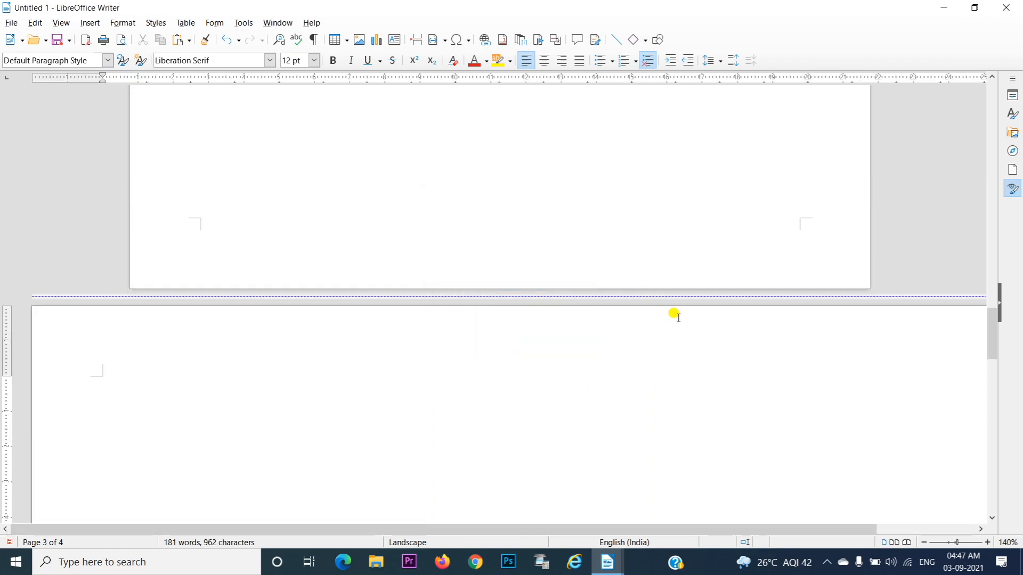
Zoom out to 90% and look over the landscape page and the portrait page before it
left_click(924, 542)
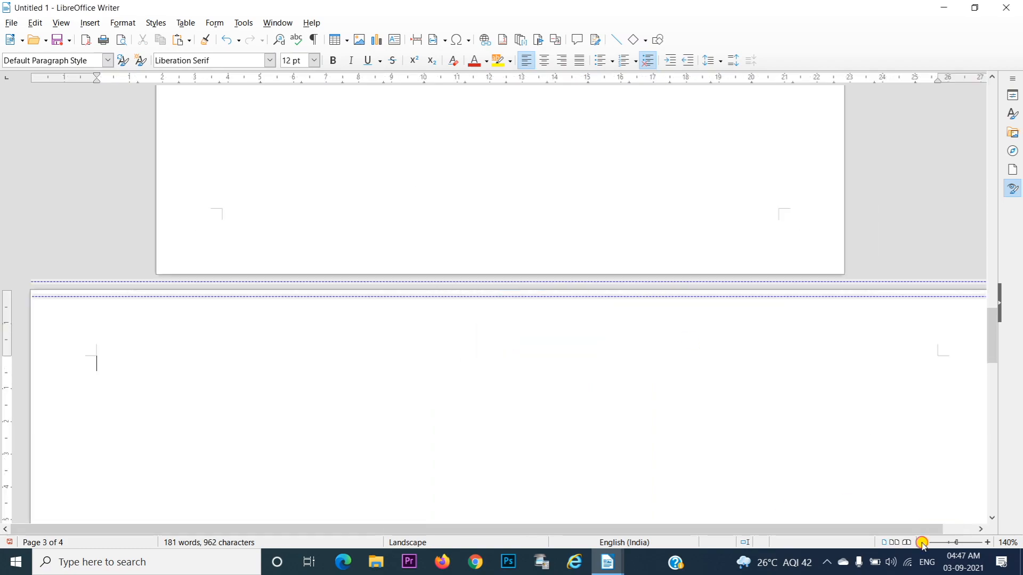
left_click(923, 543)
left_click(923, 543)
left_click(922, 543)
left_click(922, 543)
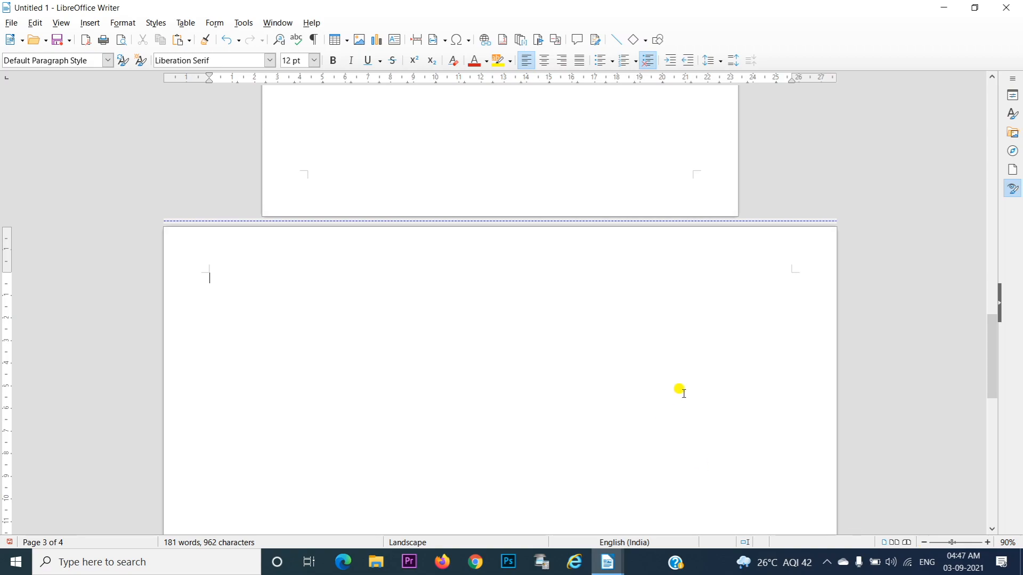
left_click_drag(995, 352, 879, 245)
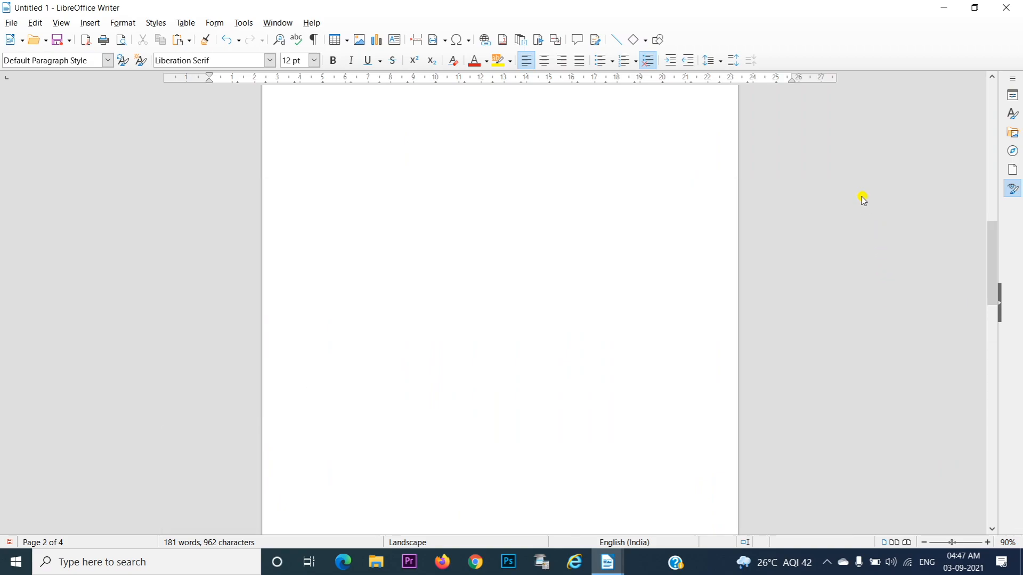